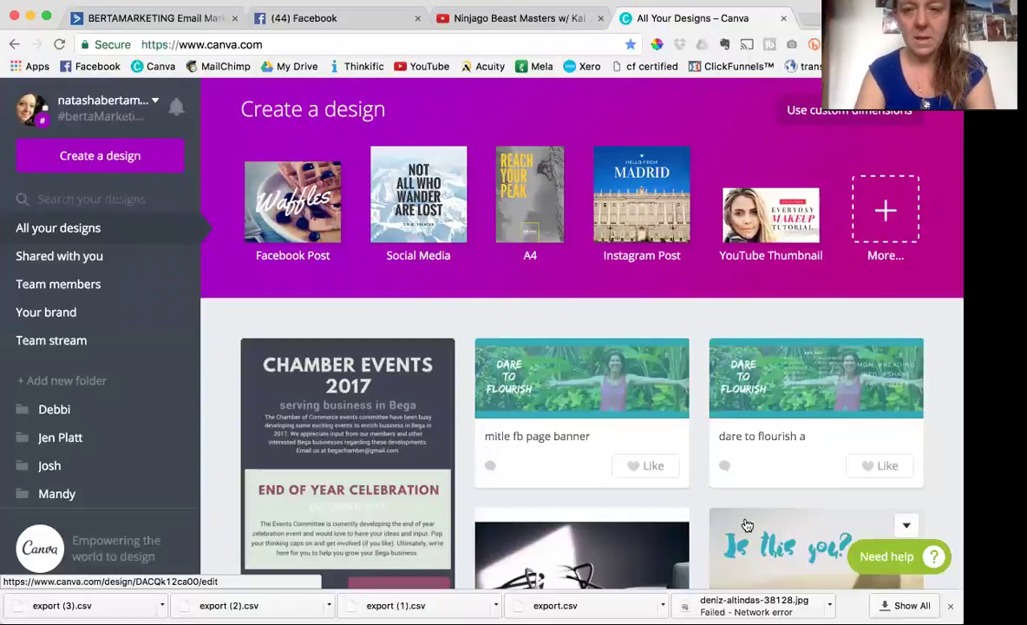
Step: Create a new Instagram Post design from the All Your Designs page
click(636, 184)
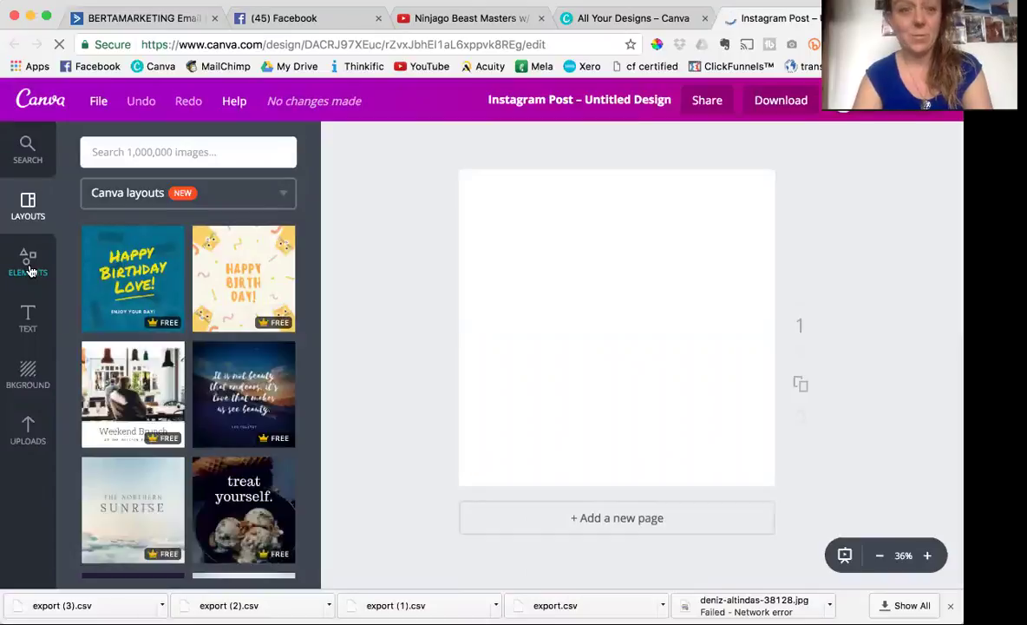
Step: Show the Elements library beside the blank Instagram Post canvas
click(29, 271)
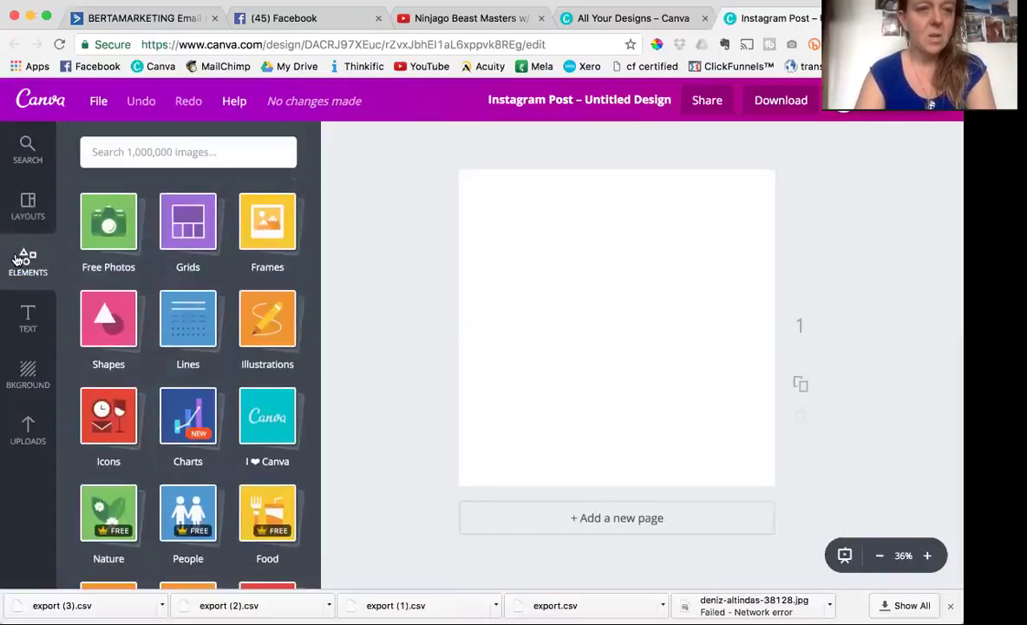
Step: Browse Frames and add the circular landscape frame to the centre of the post
click(272, 221)
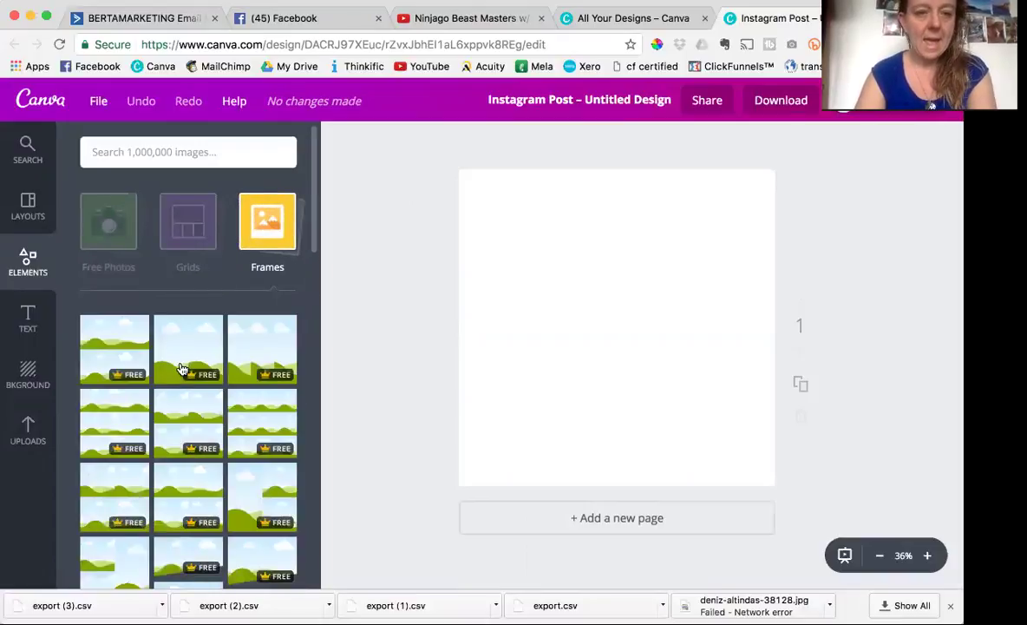
scroll(181, 369, down, 2)
scroll(182, 369, down, 2)
scroll(181, 368, down, 2)
scroll(181, 367, down, 2)
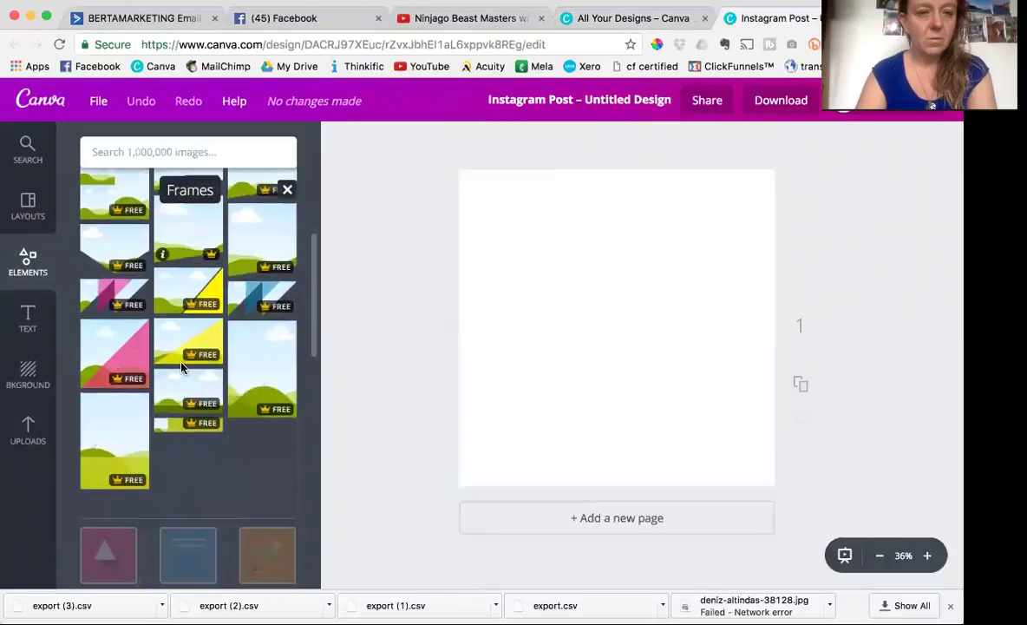
scroll(181, 367, down, 2)
scroll(181, 367, down, 1)
scroll(181, 367, down, 2)
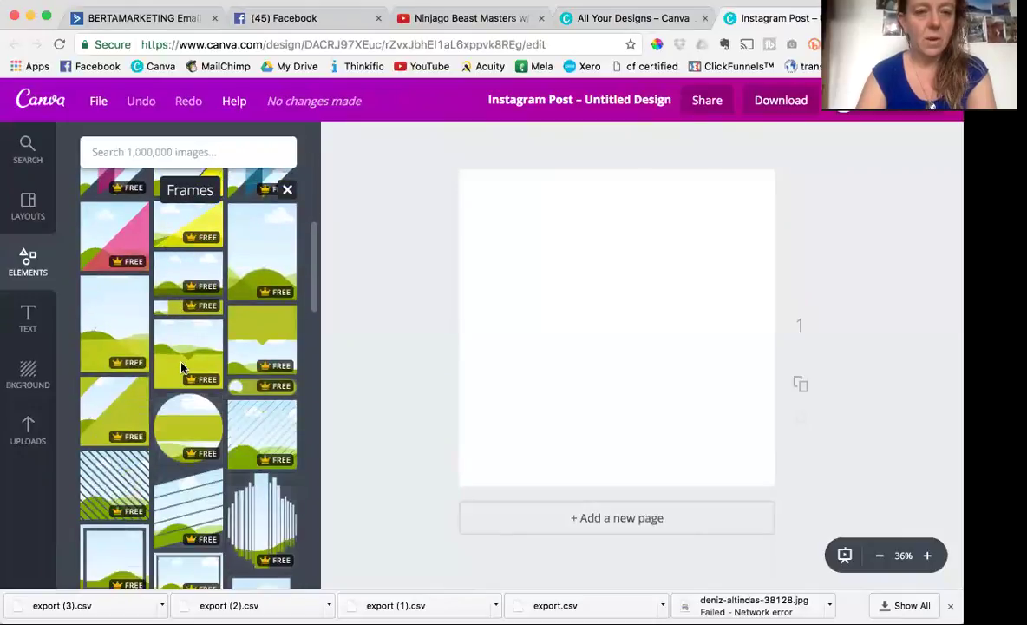
scroll(181, 369, down, 2)
scroll(181, 369, down, 2)
scroll(183, 364, down, 1)
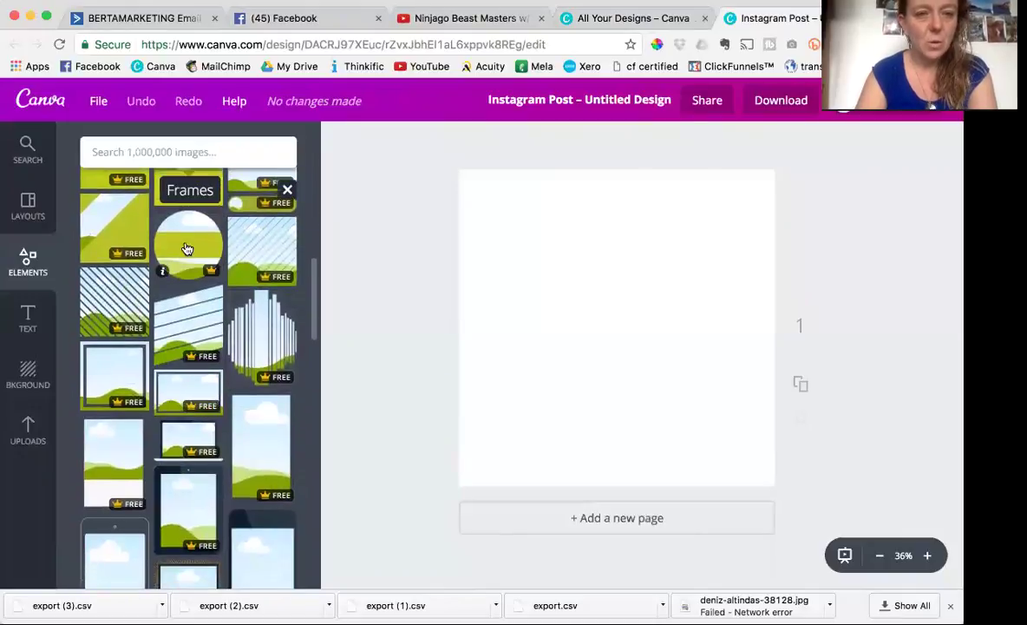
scroll(188, 309, down, 2)
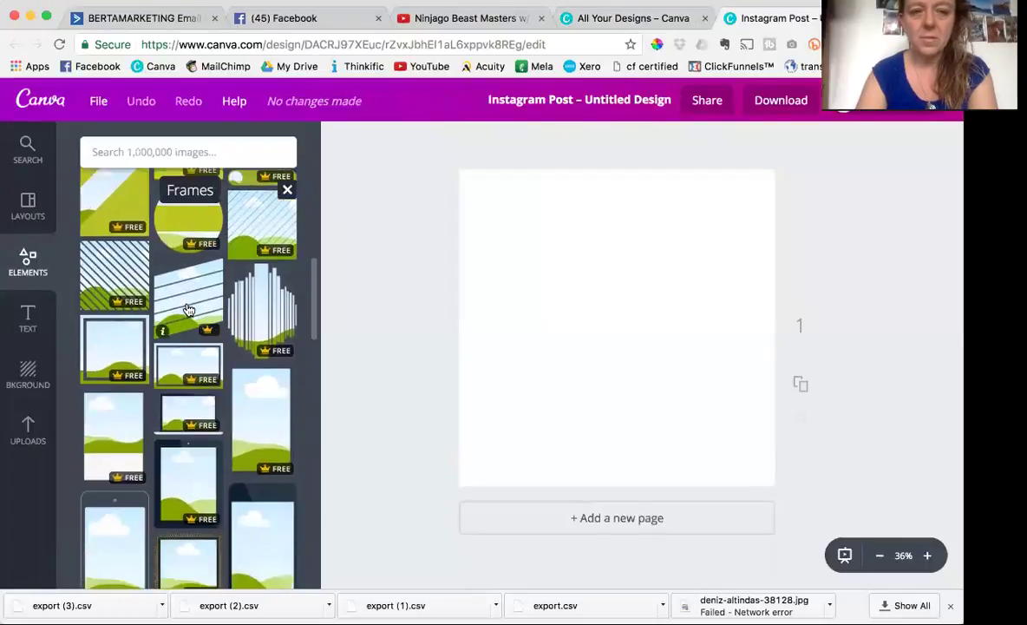
scroll(188, 310, down, 2)
scroll(188, 310, down, 1)
scroll(188, 310, down, 2)
scroll(188, 309, down, 1)
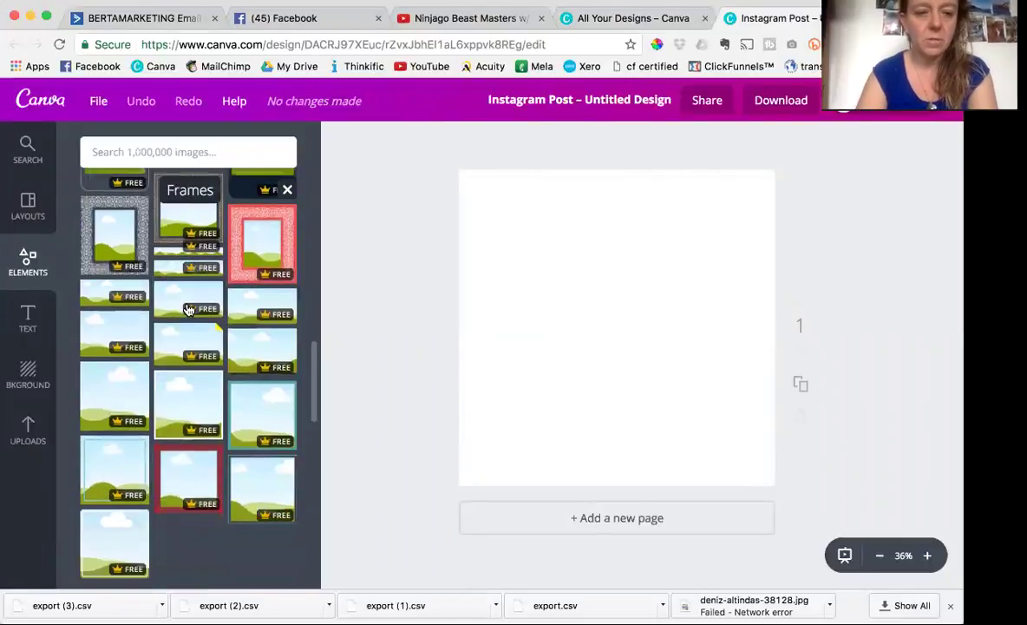
scroll(189, 310, down, 2)
scroll(188, 308, down, 3)
scroll(189, 308, down, 2)
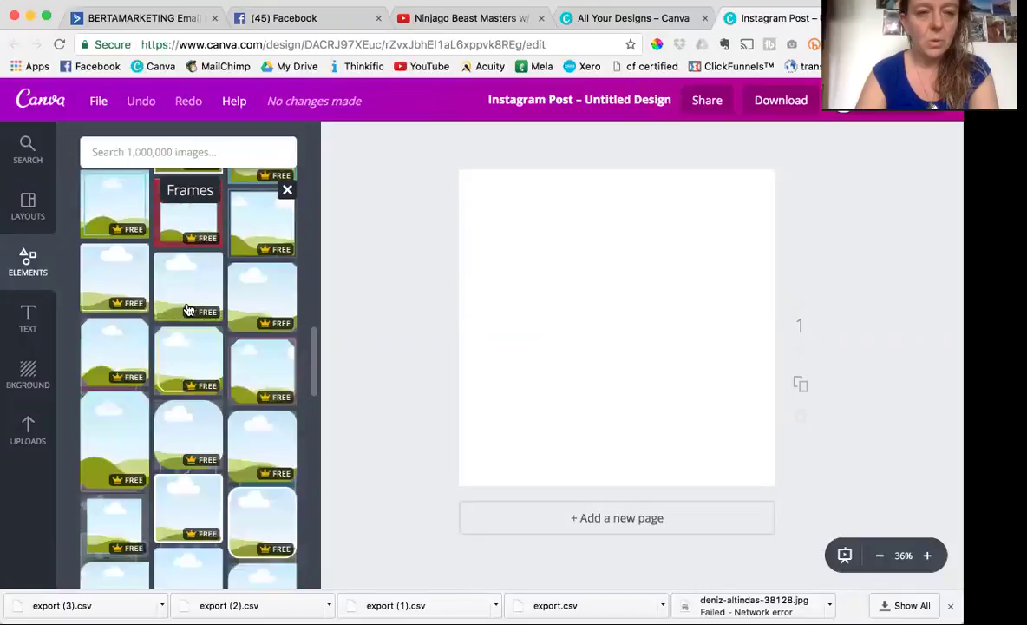
scroll(190, 355, down, 2)
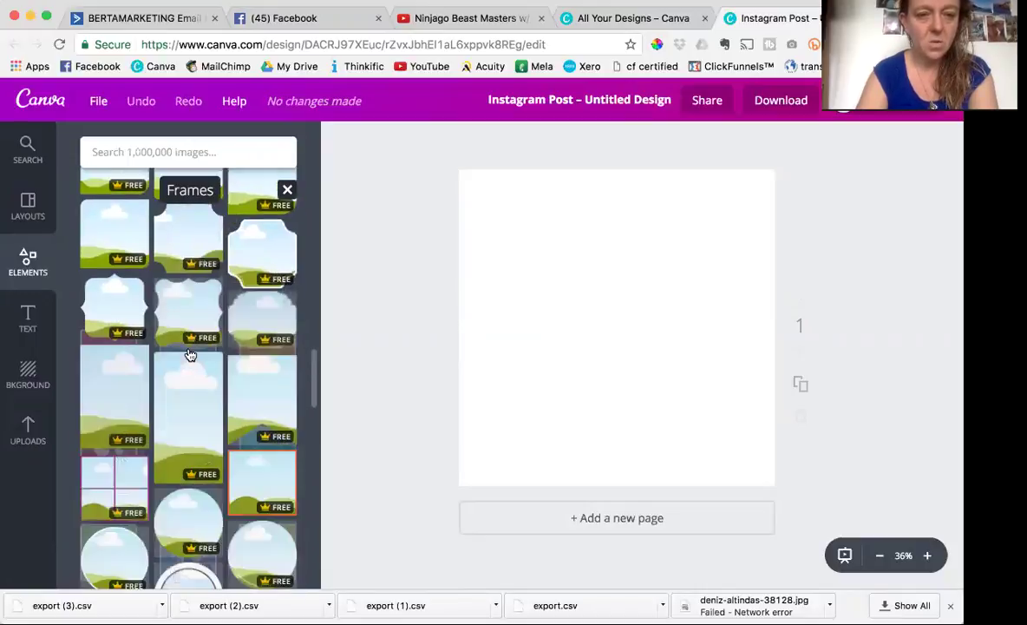
scroll(190, 354, down, 3)
scroll(190, 355, down, 2)
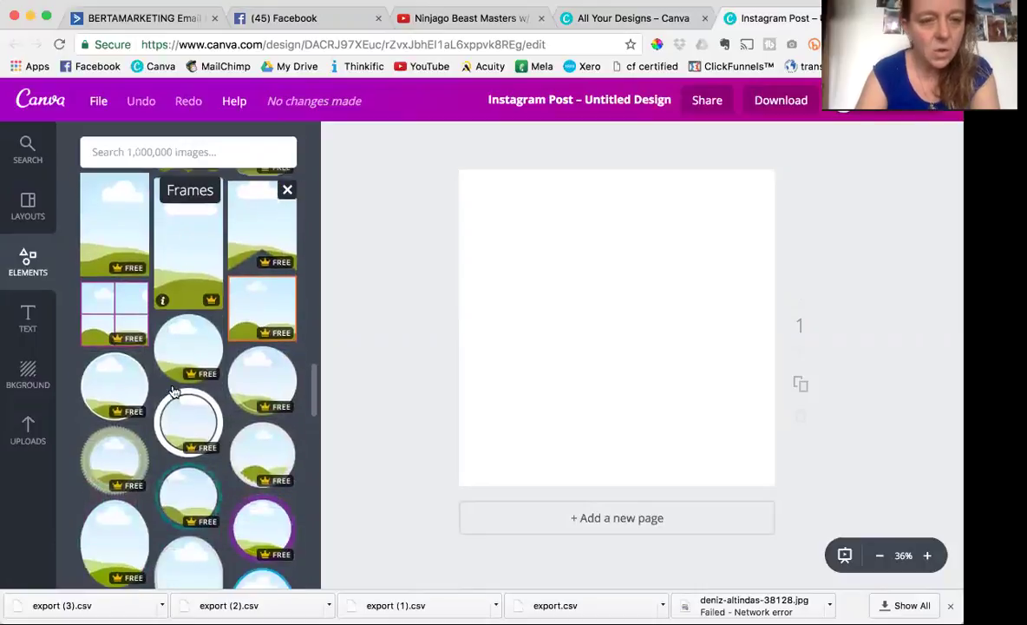
mouse_move(189, 347)
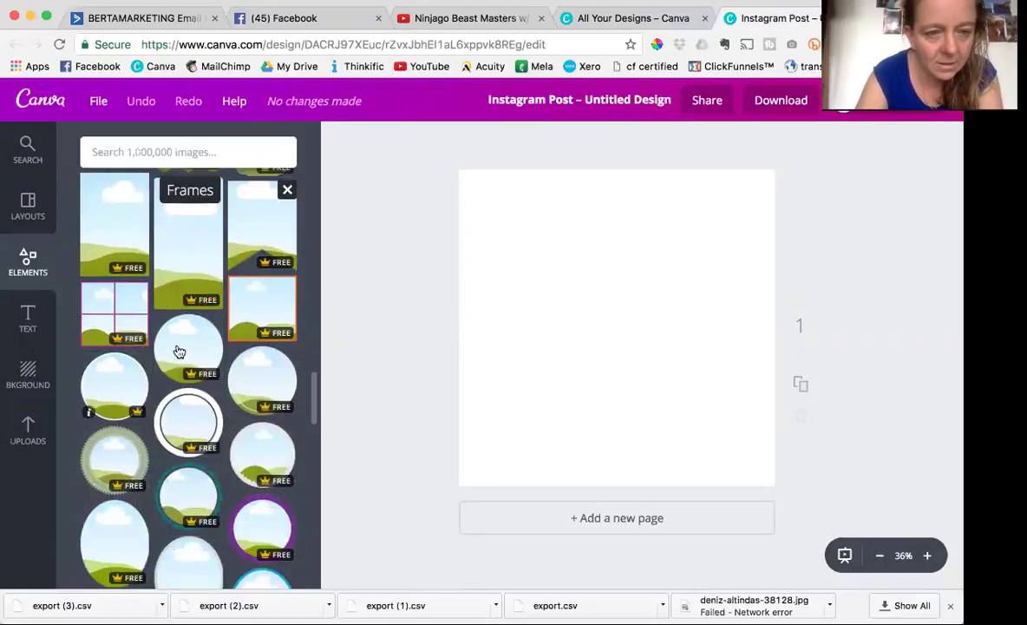
scroll(158, 490, down, 1)
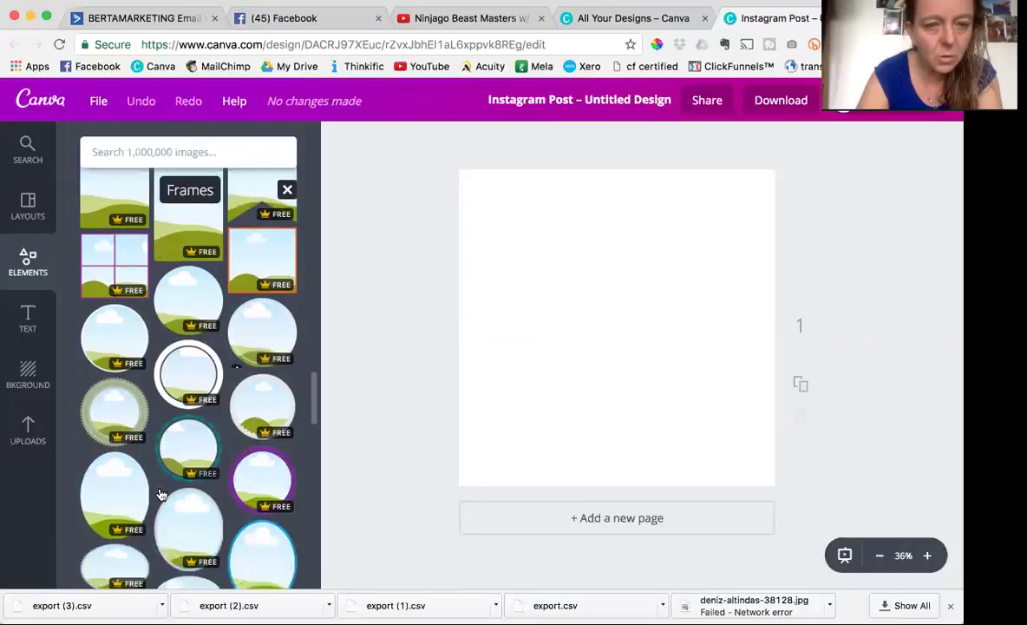
click(177, 323)
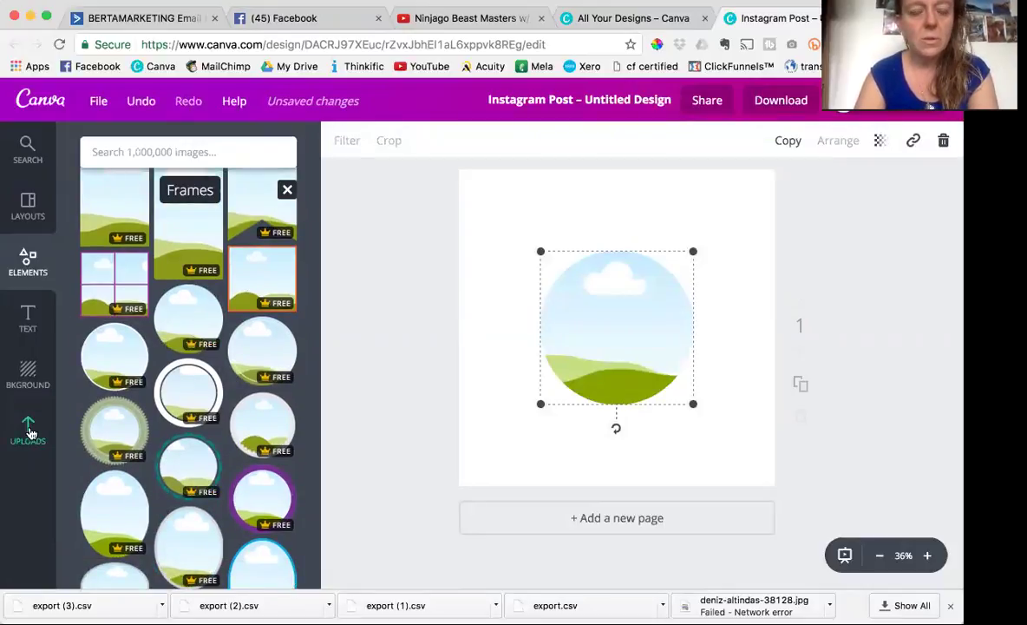
Step: Show the Uploads panel and scroll through the previously uploaded photos
click(29, 431)
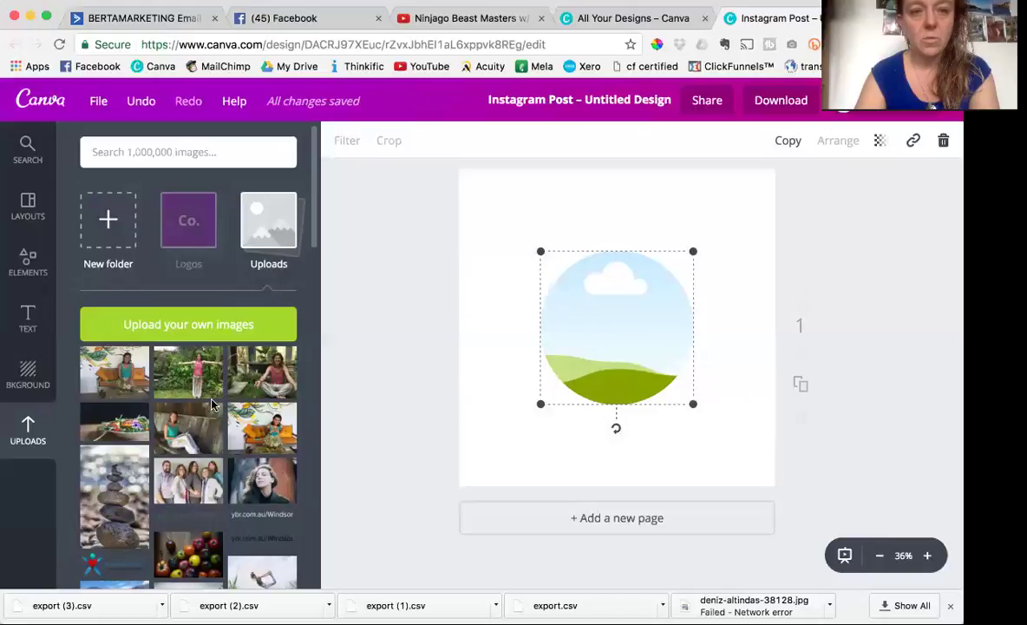
scroll(230, 430, down, 2)
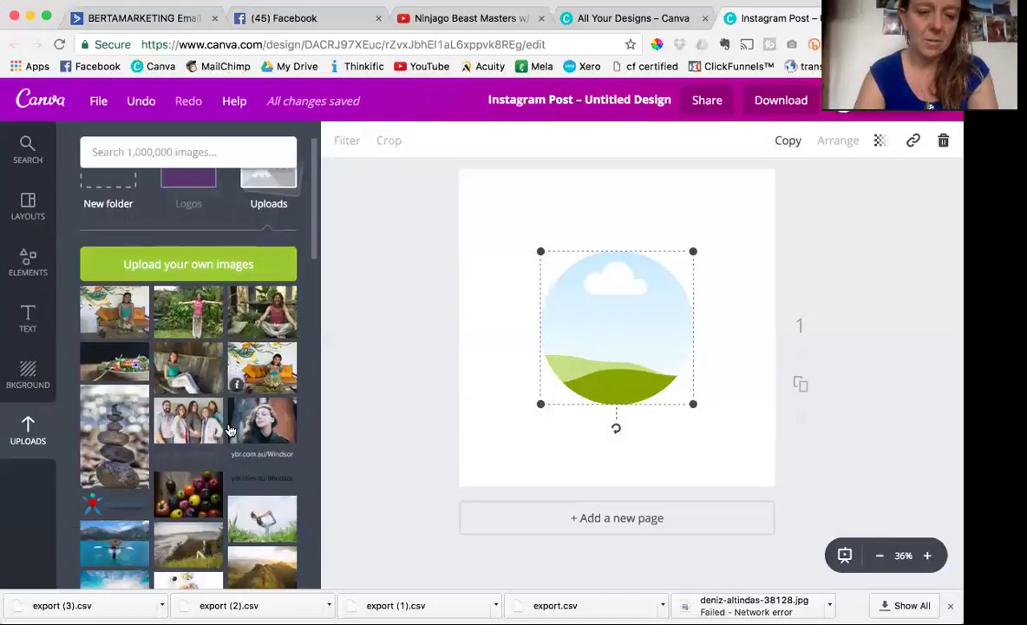
scroll(230, 431, down, 2)
scroll(230, 431, down, 2)
scroll(230, 430, down, 2)
scroll(230, 430, down, 2)
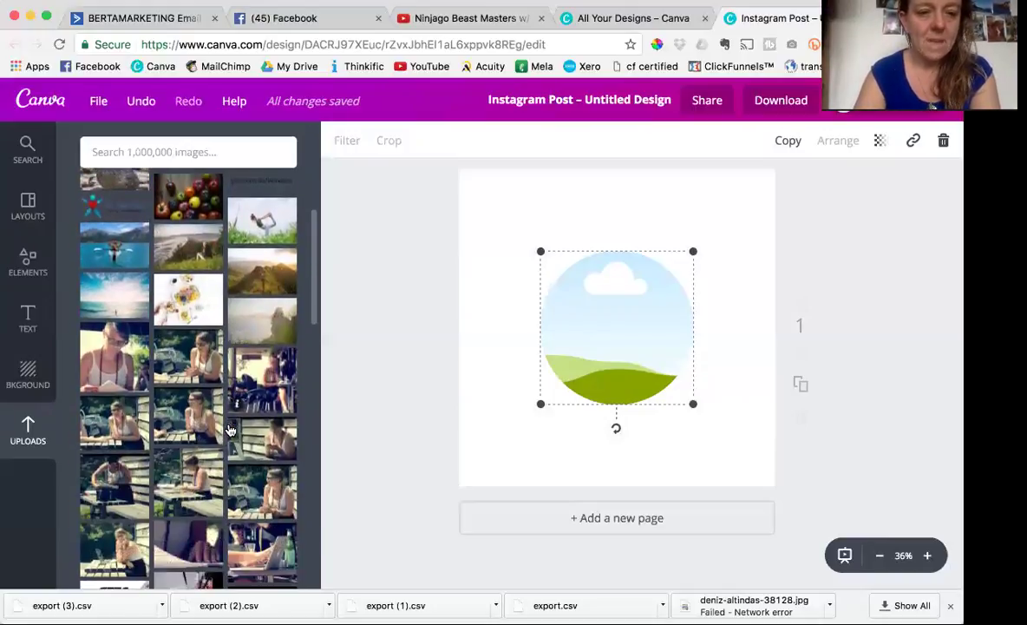
scroll(230, 430, down, 2)
scroll(230, 430, down, 2)
scroll(230, 431, down, 2)
scroll(230, 430, down, 2)
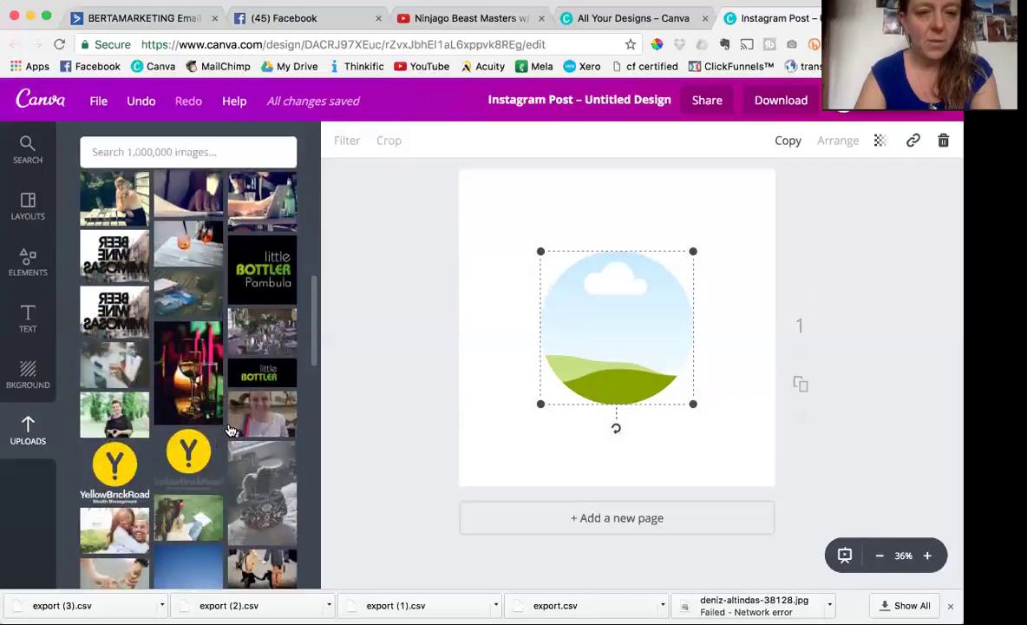
scroll(199, 429, up, 1)
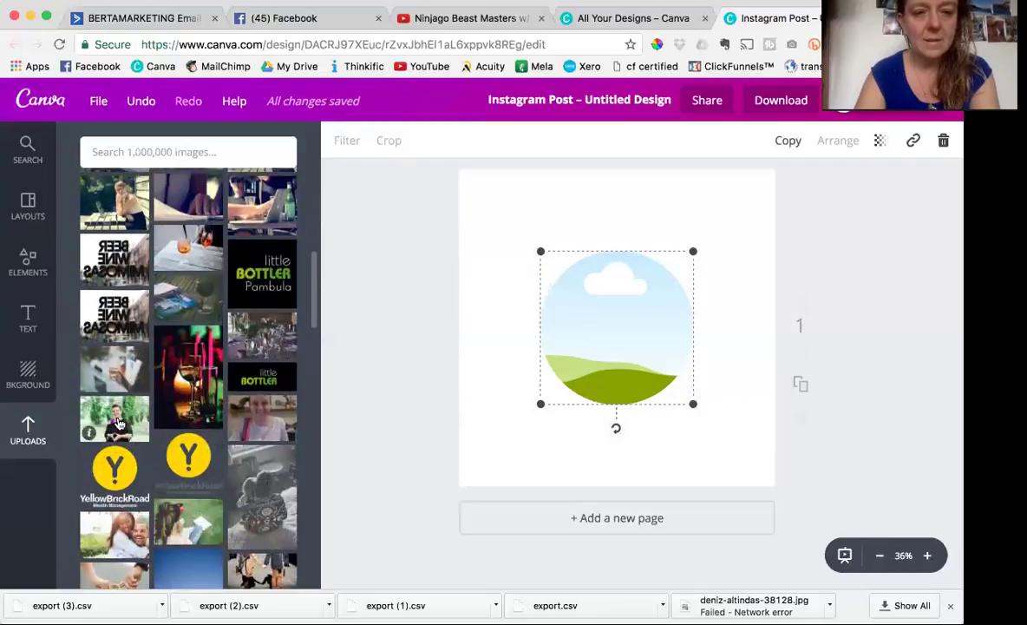
Step: Fill the circle frame with the woman's portrait and enlarge it to 1044 × 1044
click(119, 422)
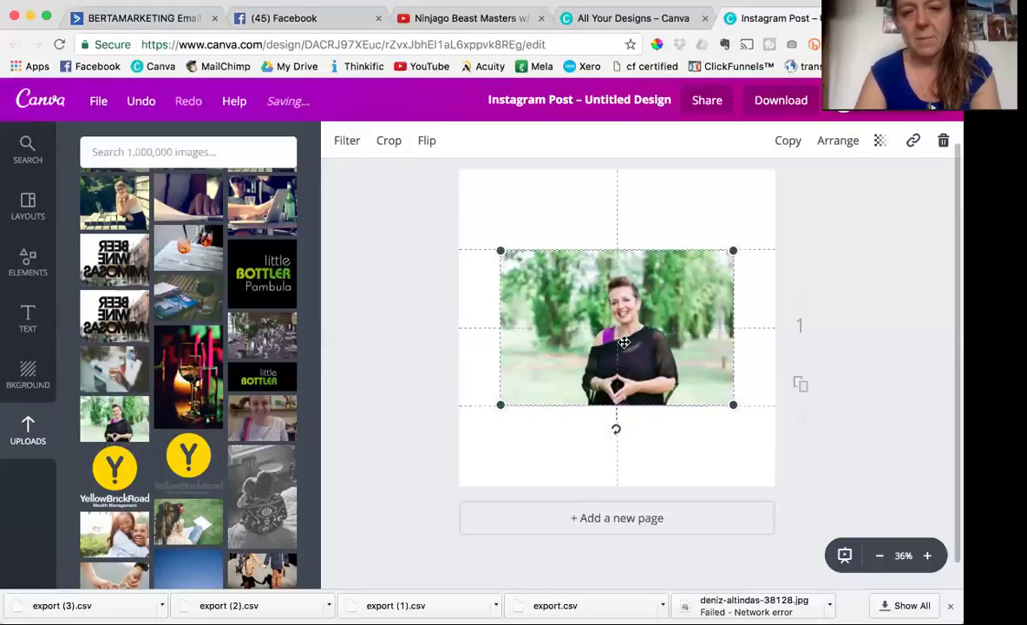
click(416, 308)
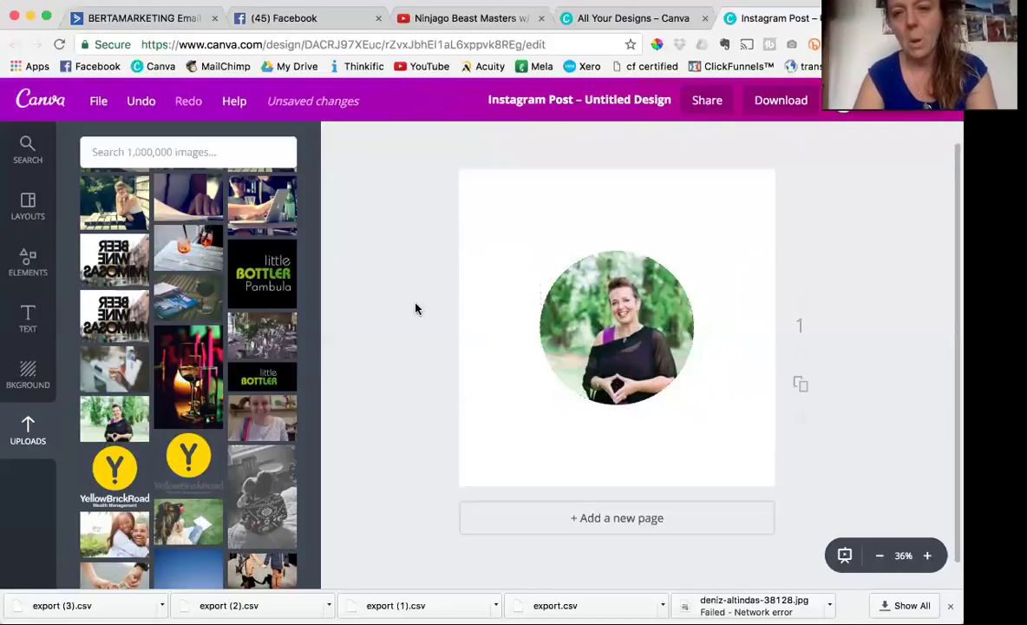
click(611, 321)
drag(499, 209, 469, 180)
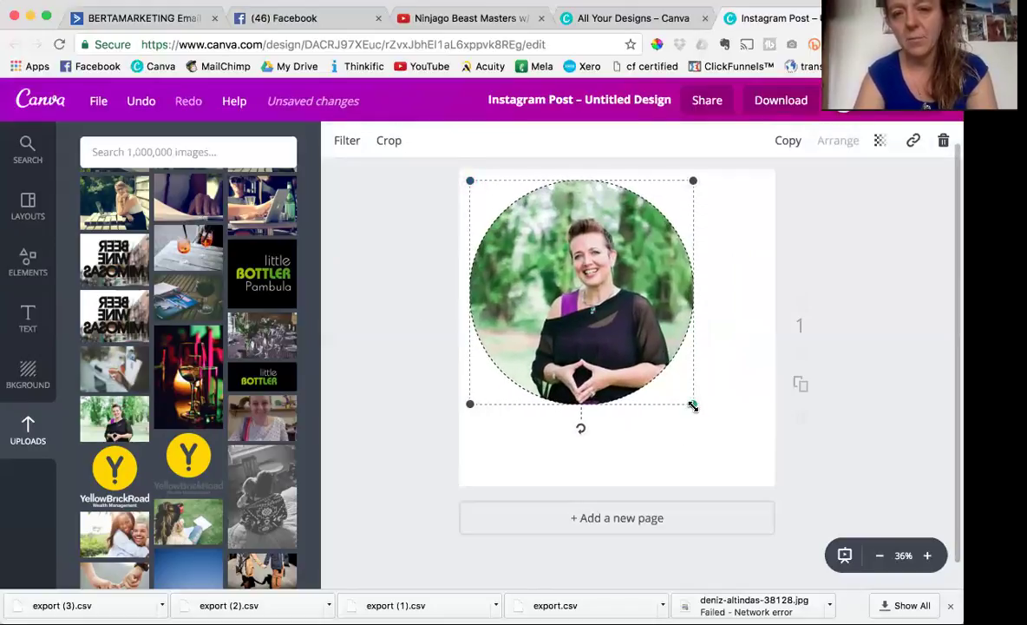
drag(693, 405, 773, 480)
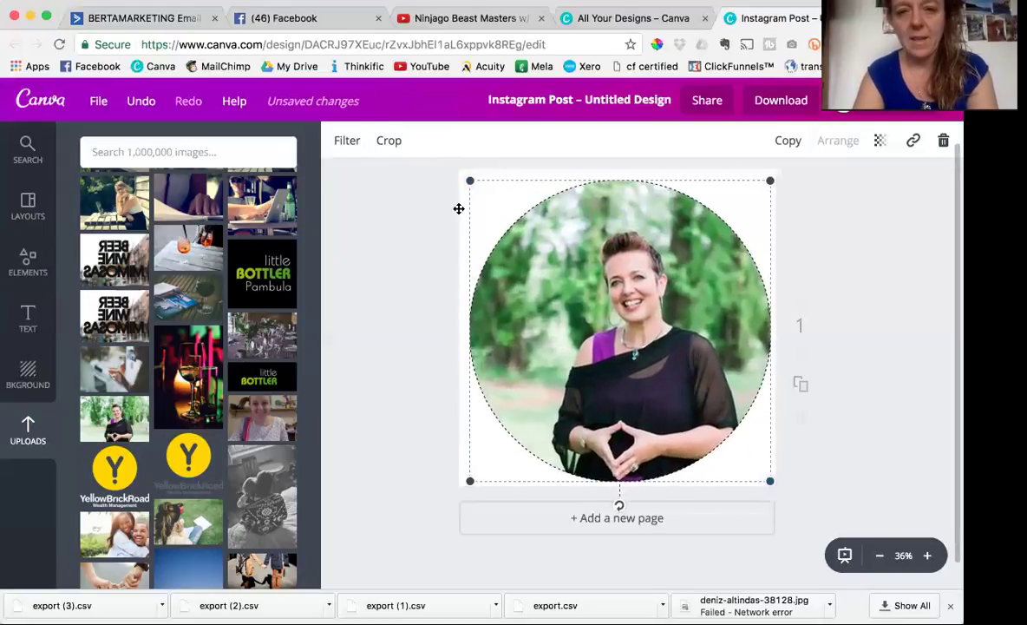
drag(466, 179, 465, 176)
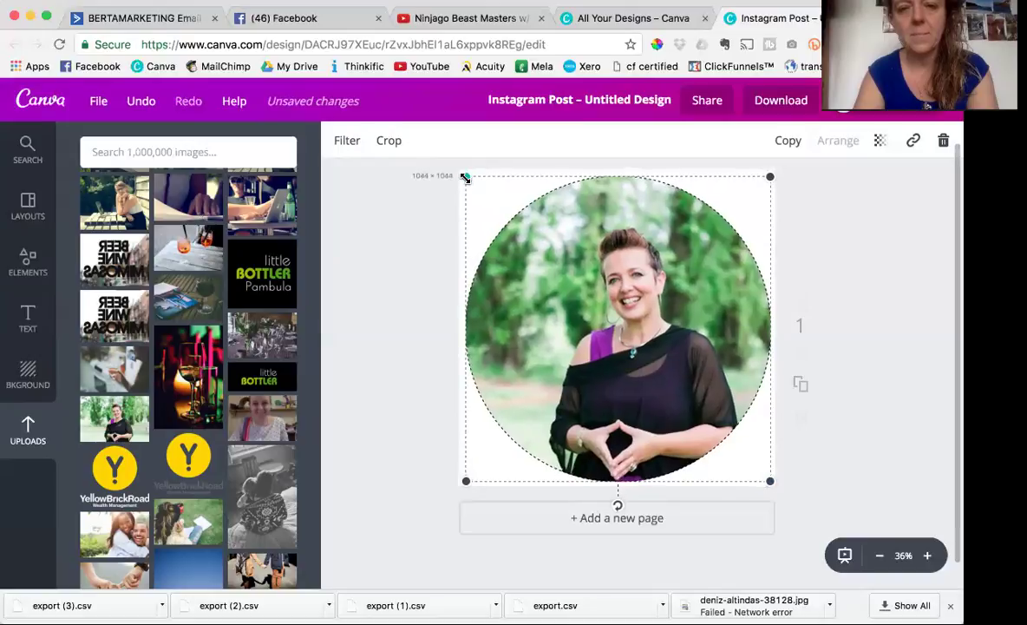
Step: Preview the post, then select the circular photo and show its delete options
click(389, 245)
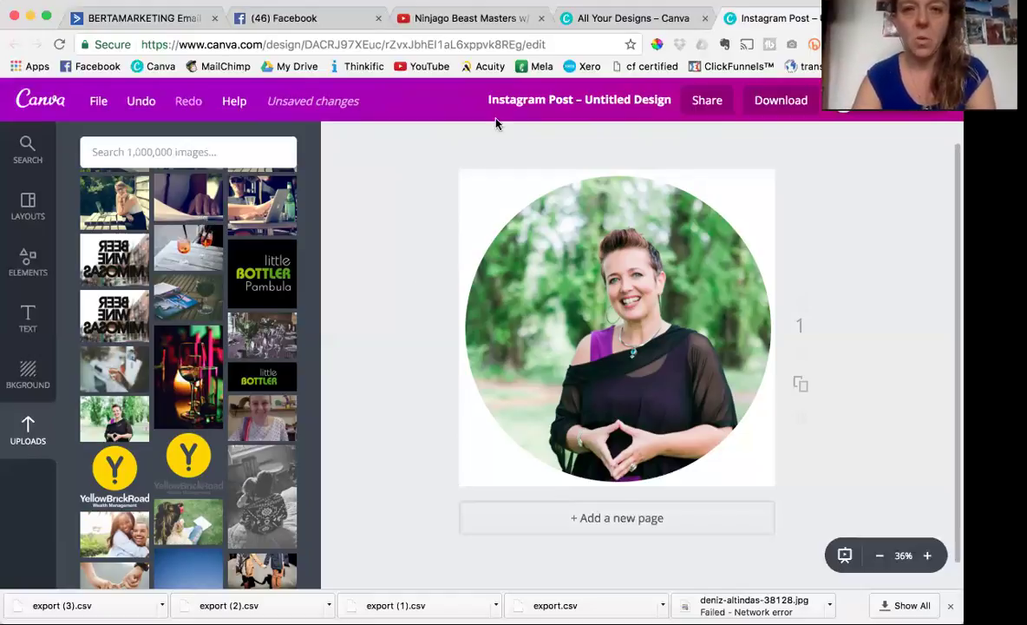
click(612, 21)
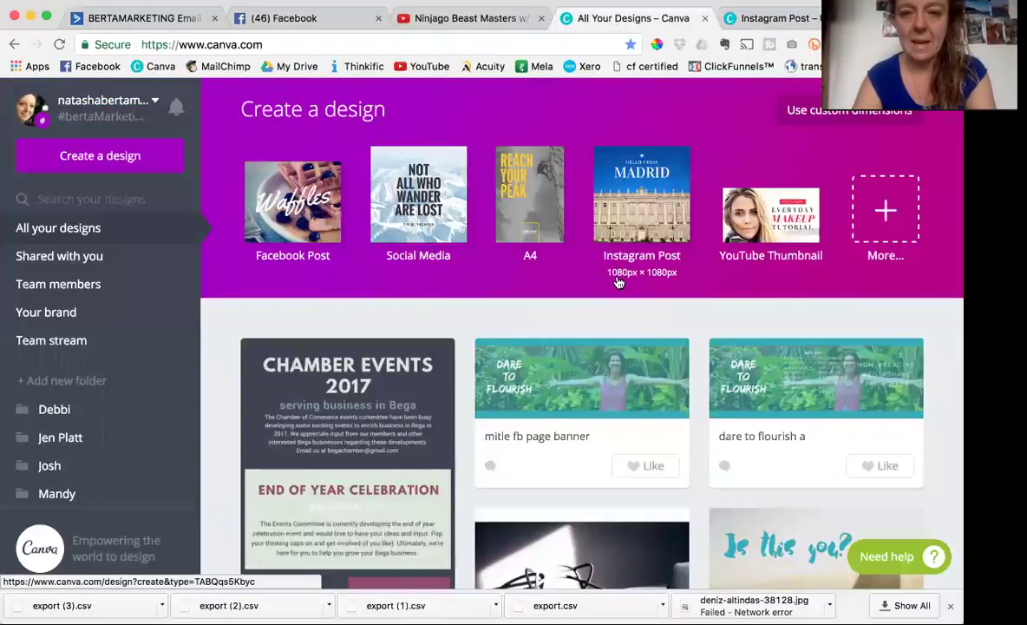
click(745, 19)
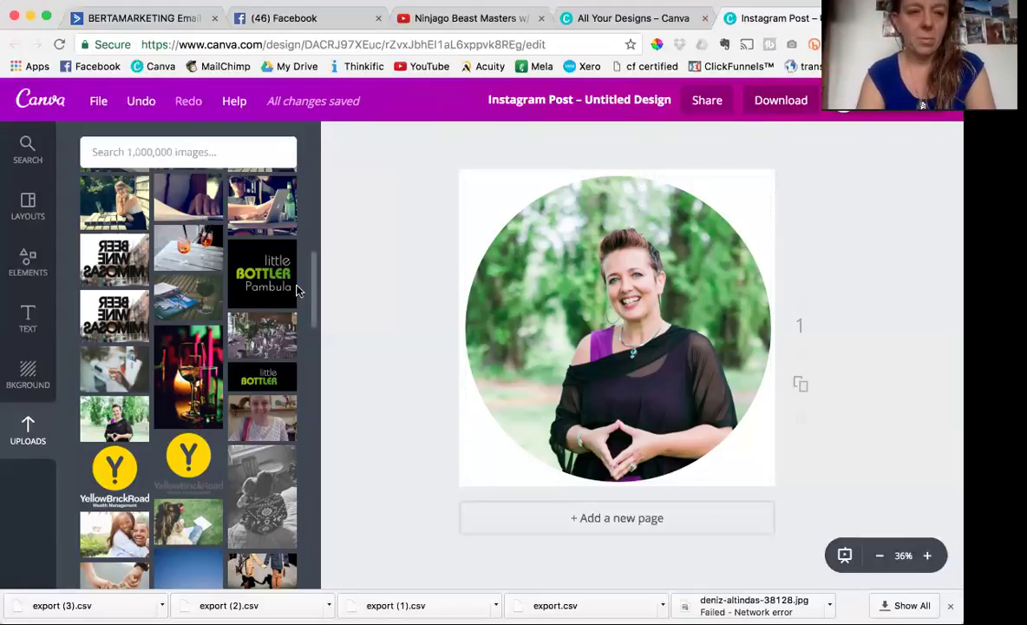
click(544, 296)
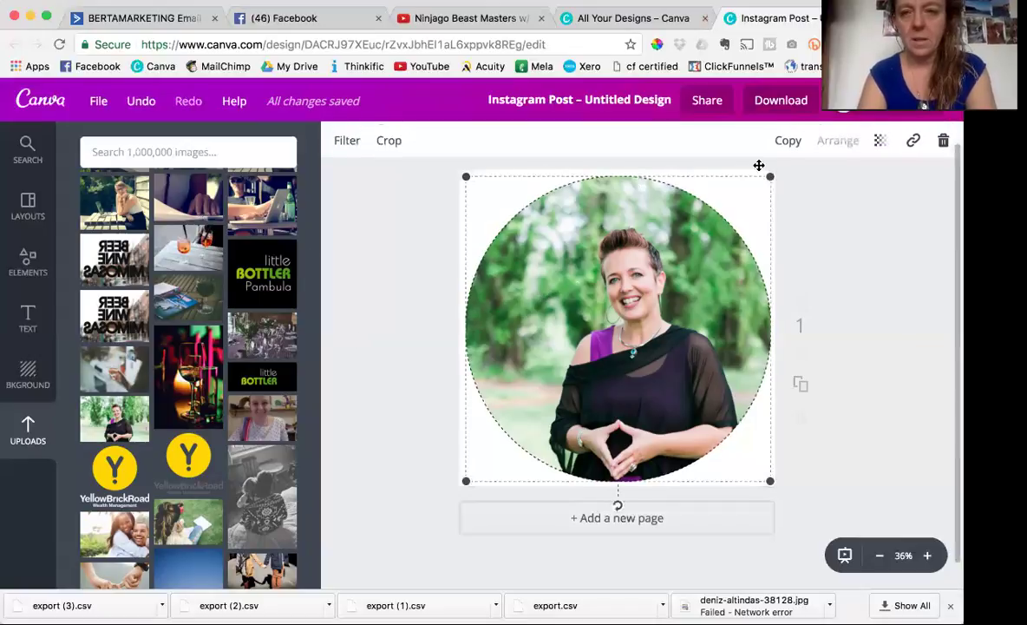
click(942, 144)
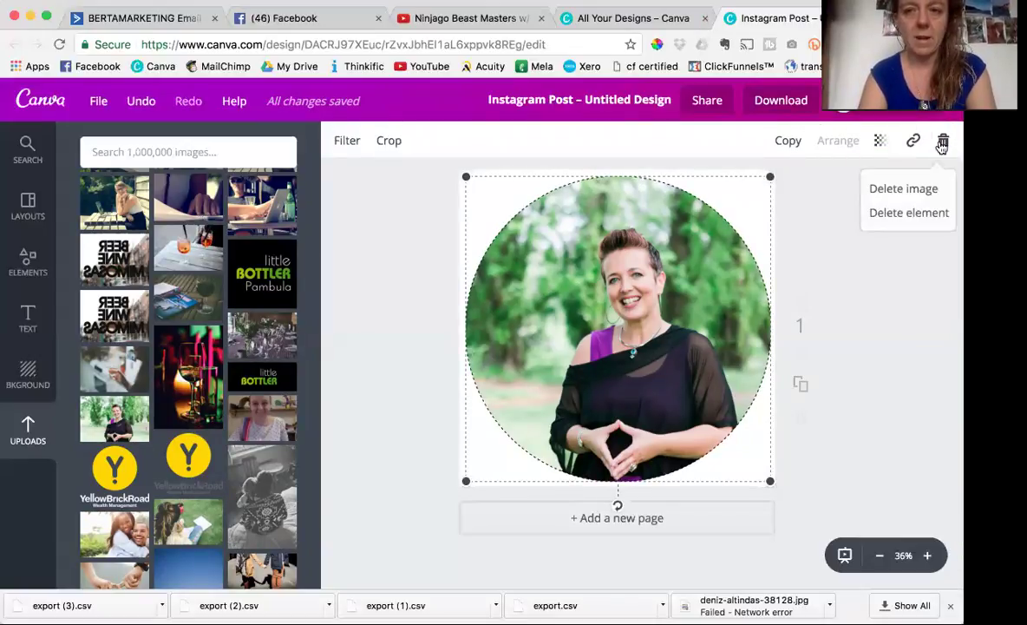
Step: Delete the circular photo and browse the Frames category for another shape
click(910, 212)
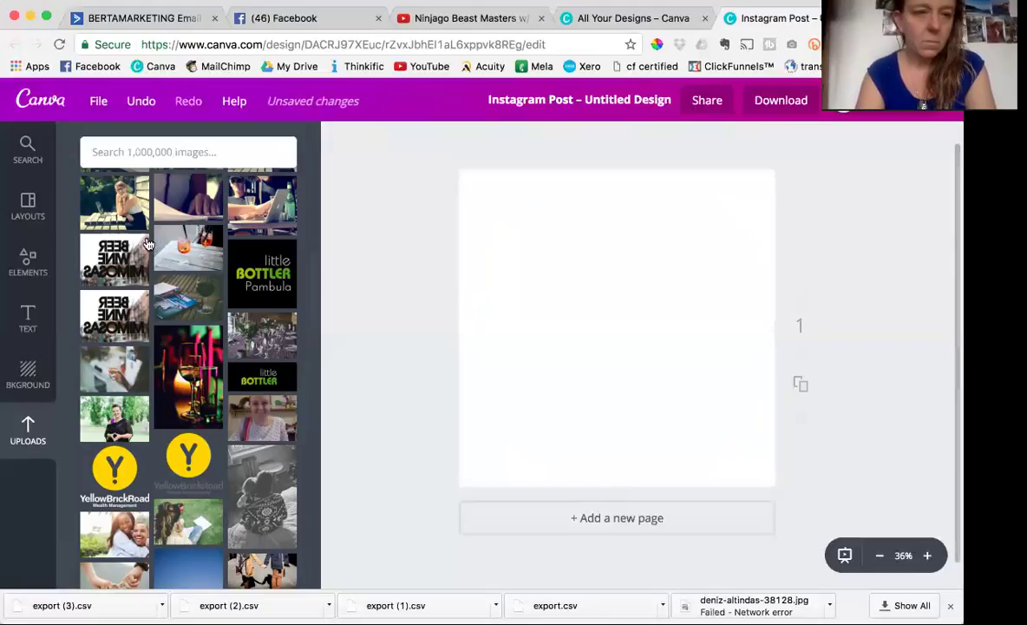
click(21, 260)
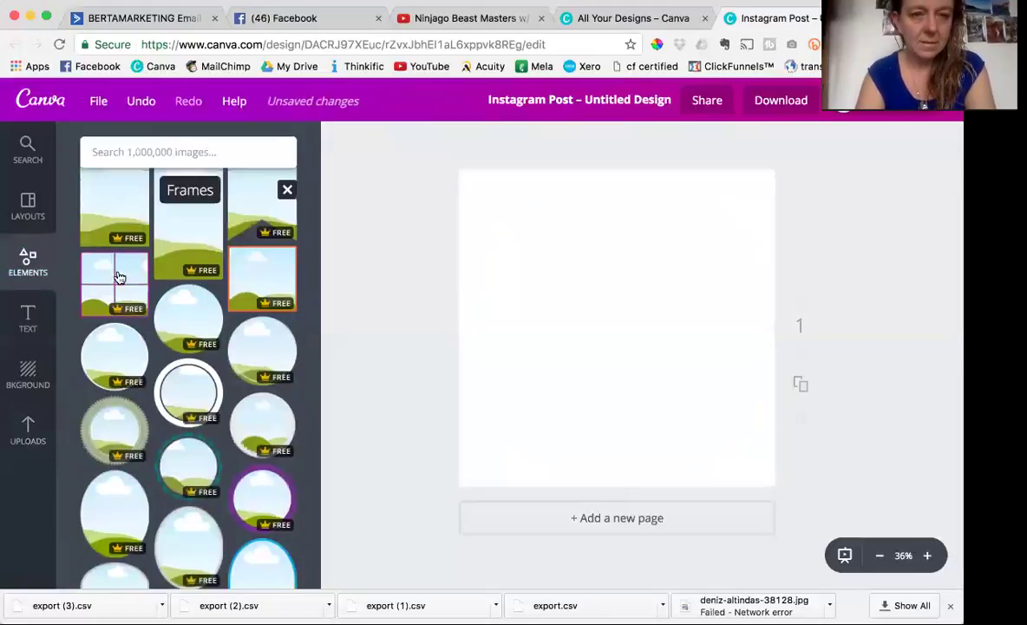
click(285, 191)
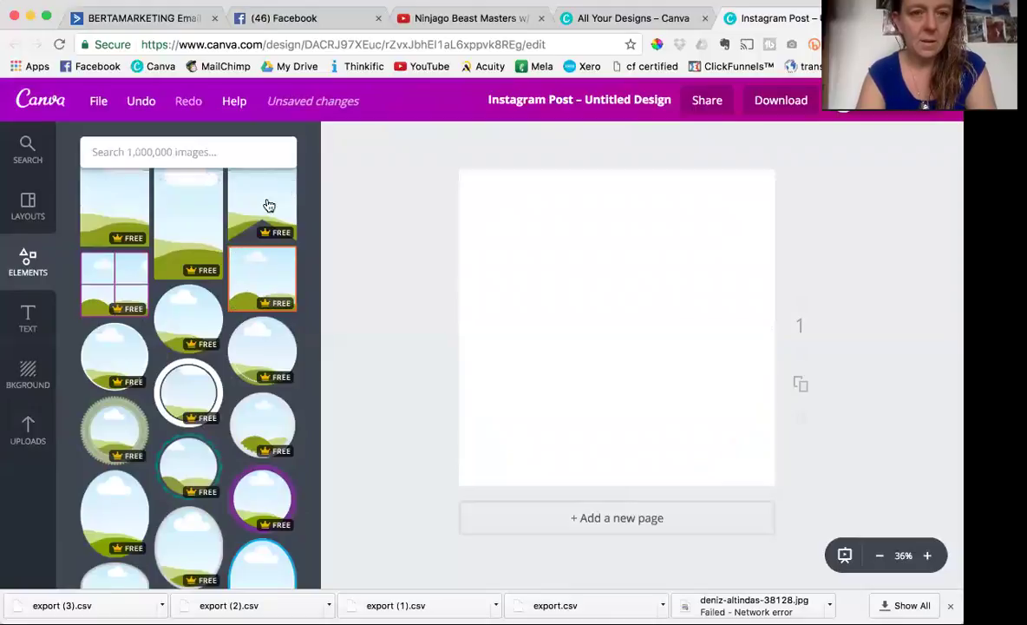
scroll(260, 243, up, 2)
scroll(265, 233, up, 5)
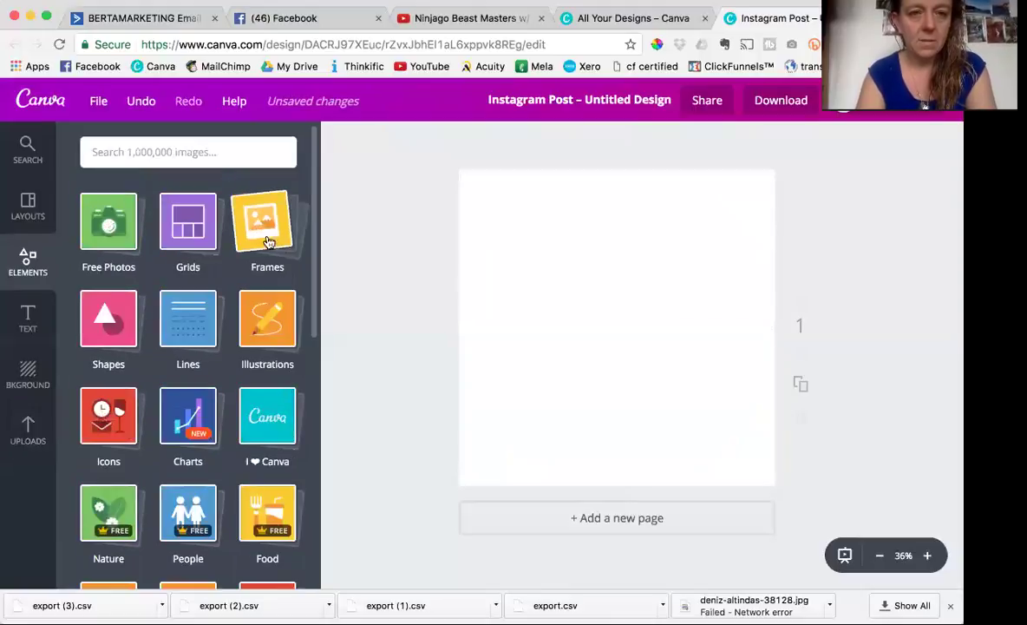
click(268, 234)
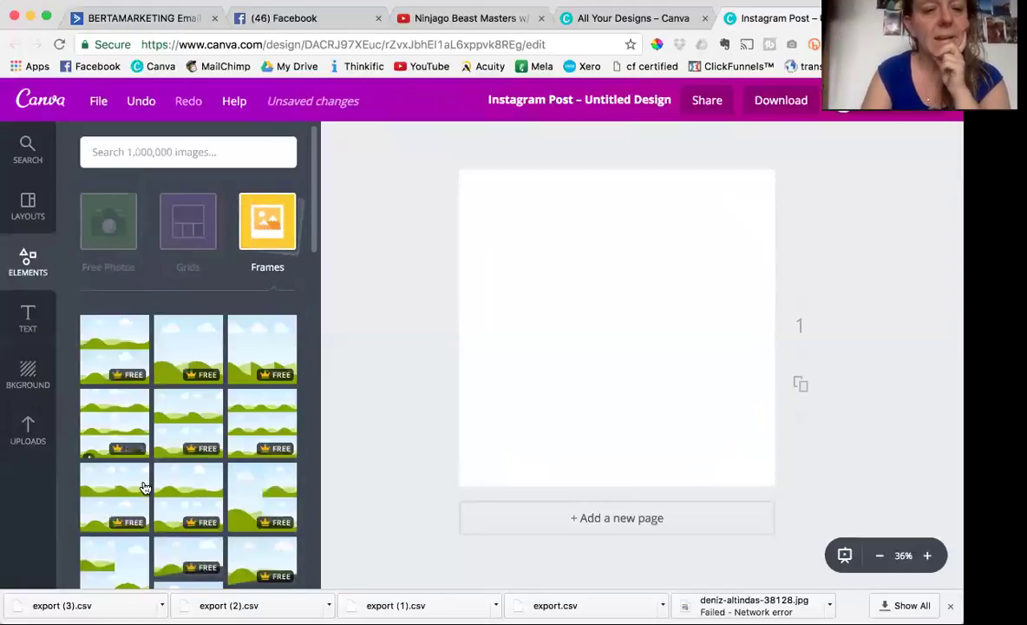
scroll(139, 488, down, 3)
scroll(145, 489, down, 2)
scroll(145, 488, down, 2)
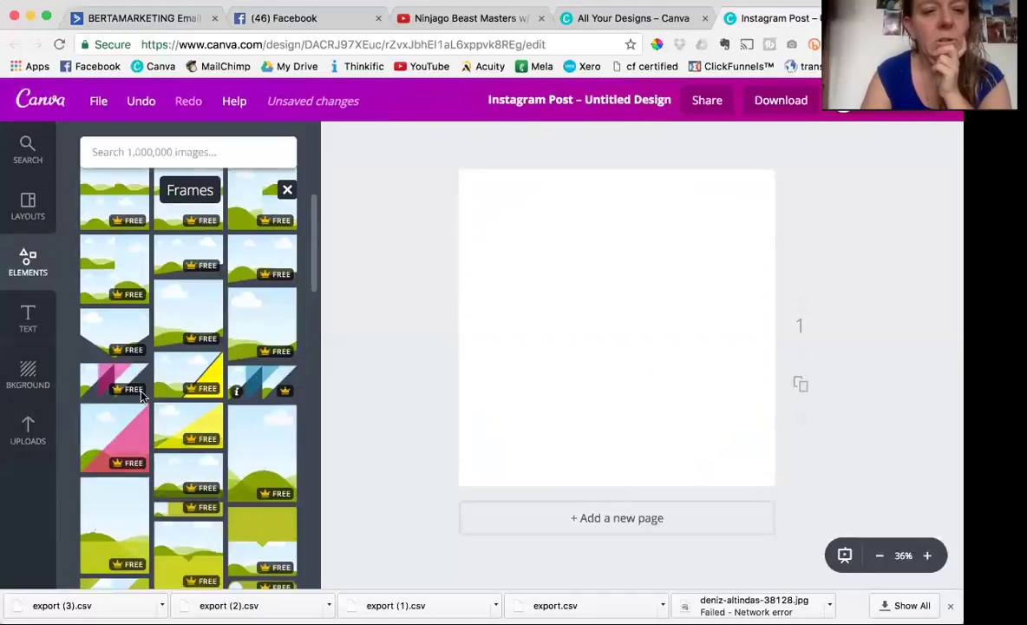
Step: Add the pink triangle frame and fill it with the woman's portrait
click(126, 373)
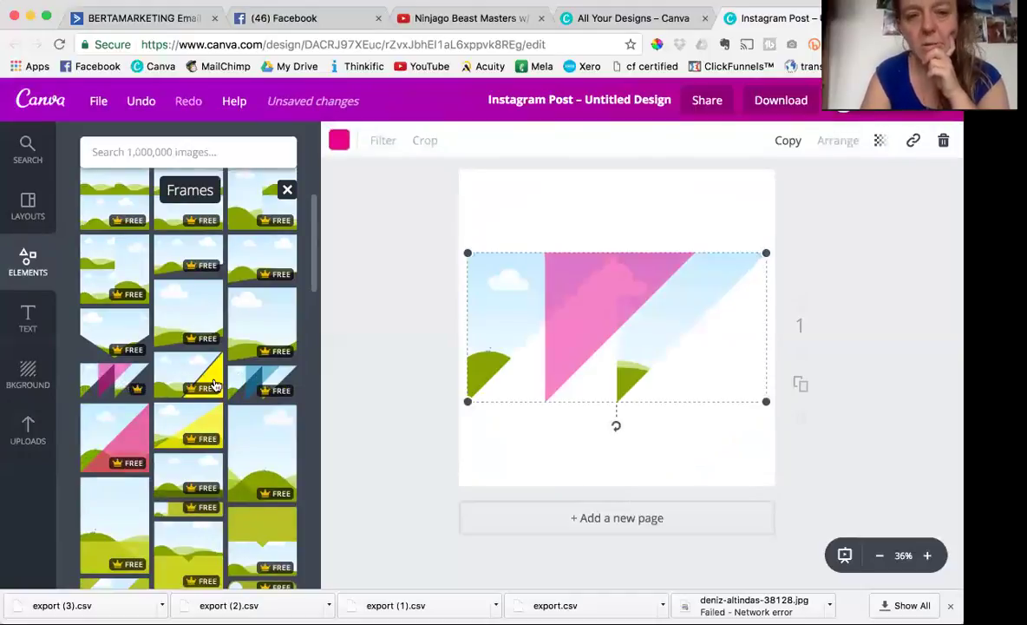
click(24, 431)
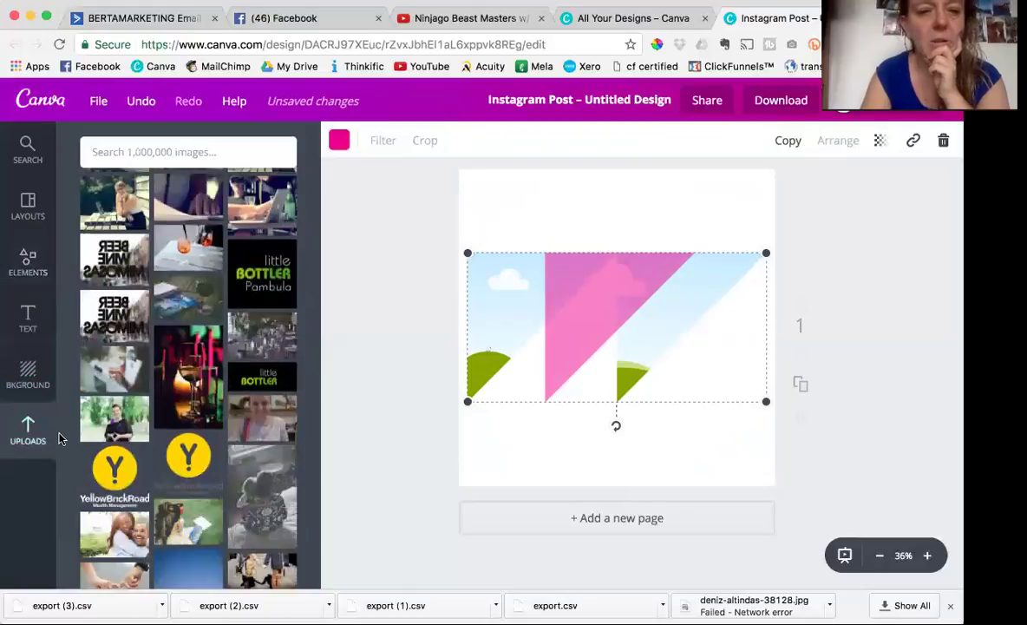
drag(262, 421, 495, 302)
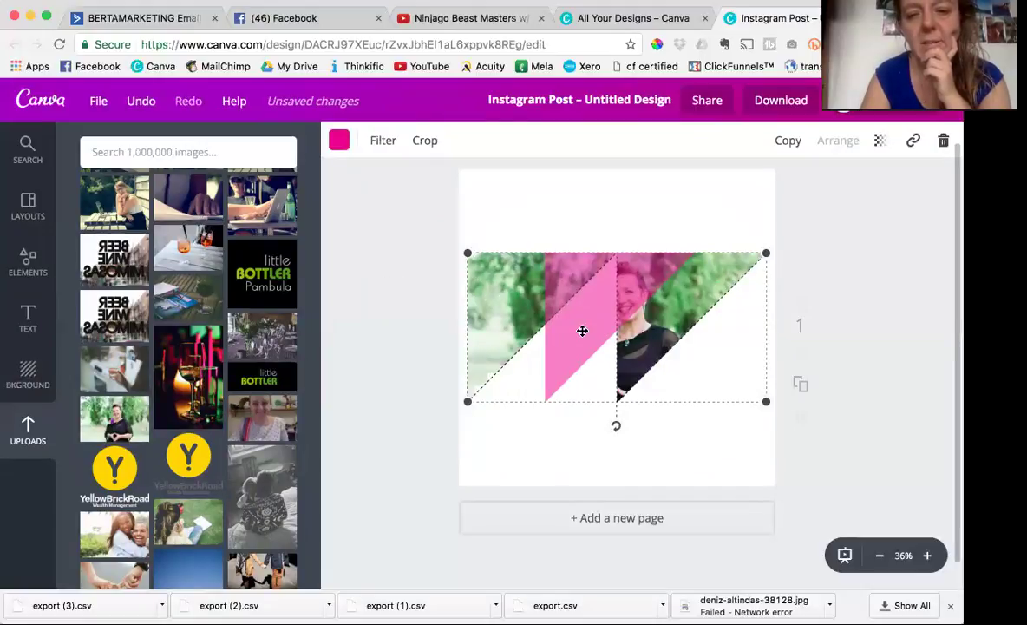
Step: Recolour the frame's pink stripe light blue
click(343, 146)
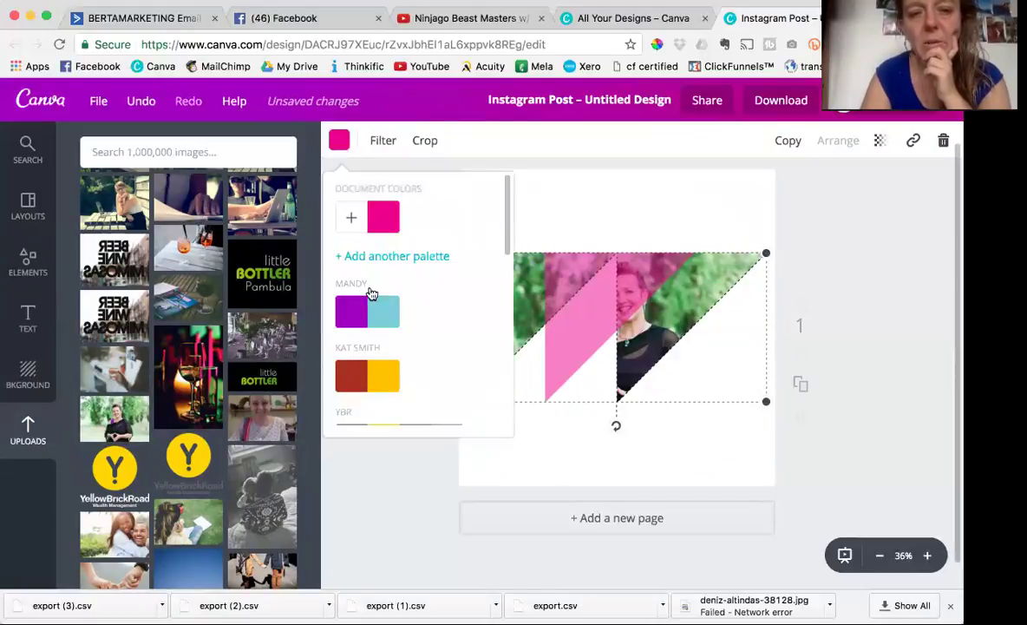
scroll(355, 273, down, 2)
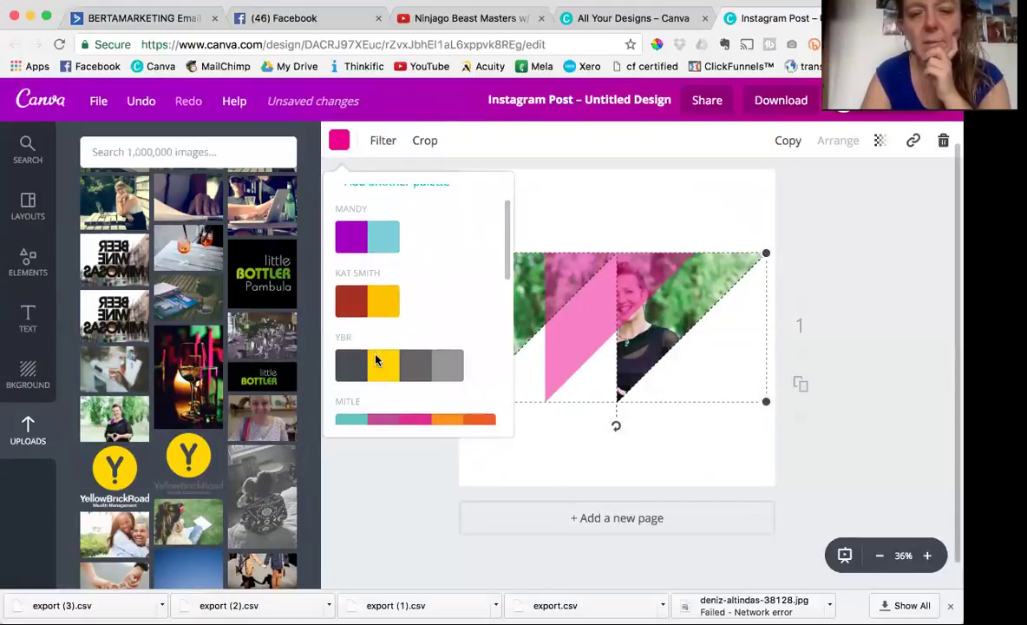
click(374, 242)
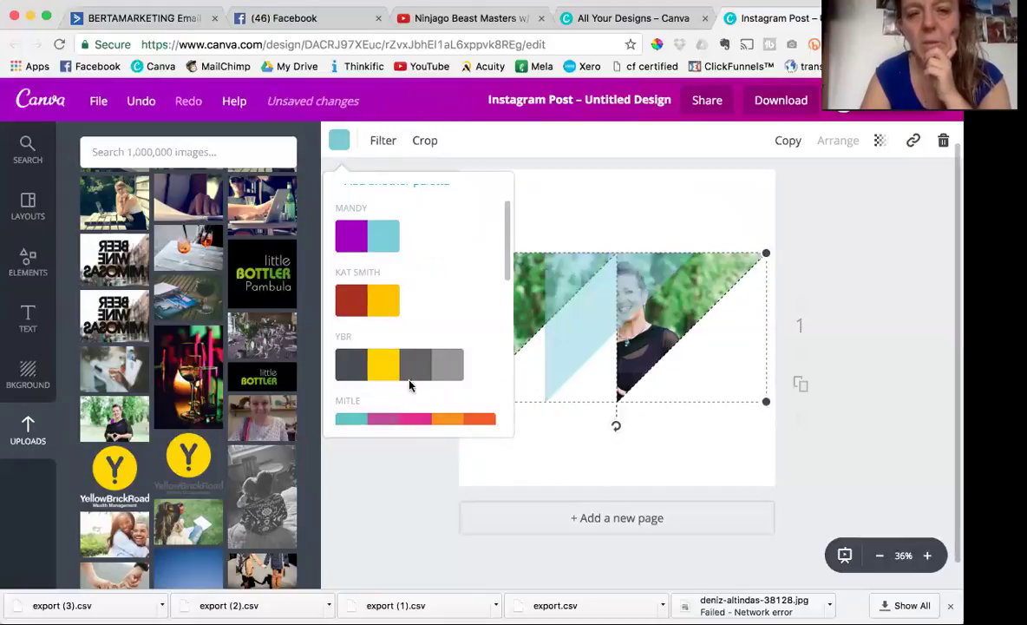
click(361, 480)
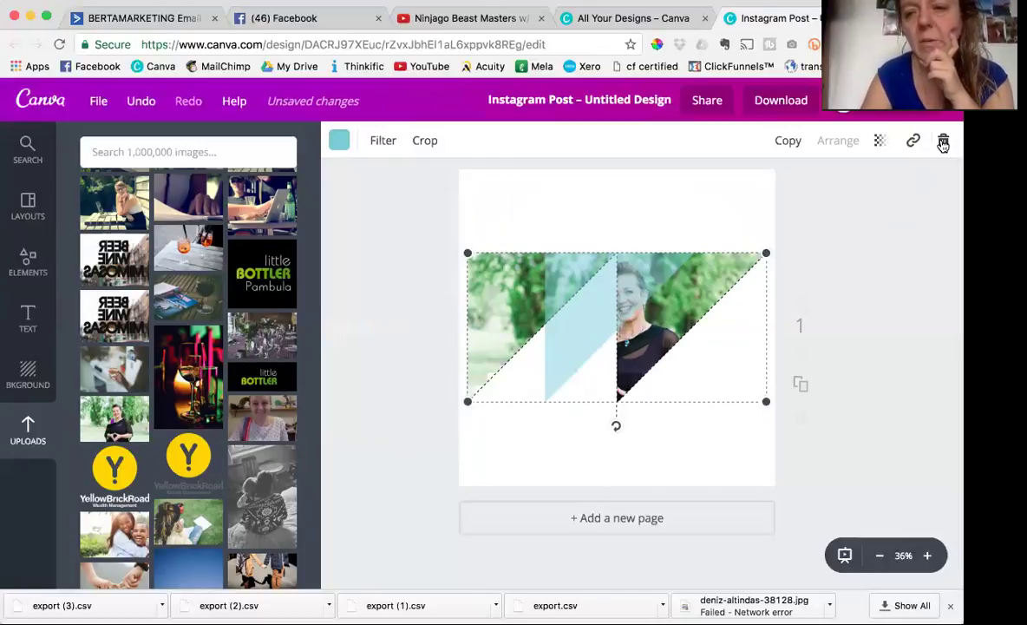
Step: Swap the portrait in the triangle frame for the wine-glass photo
click(943, 142)
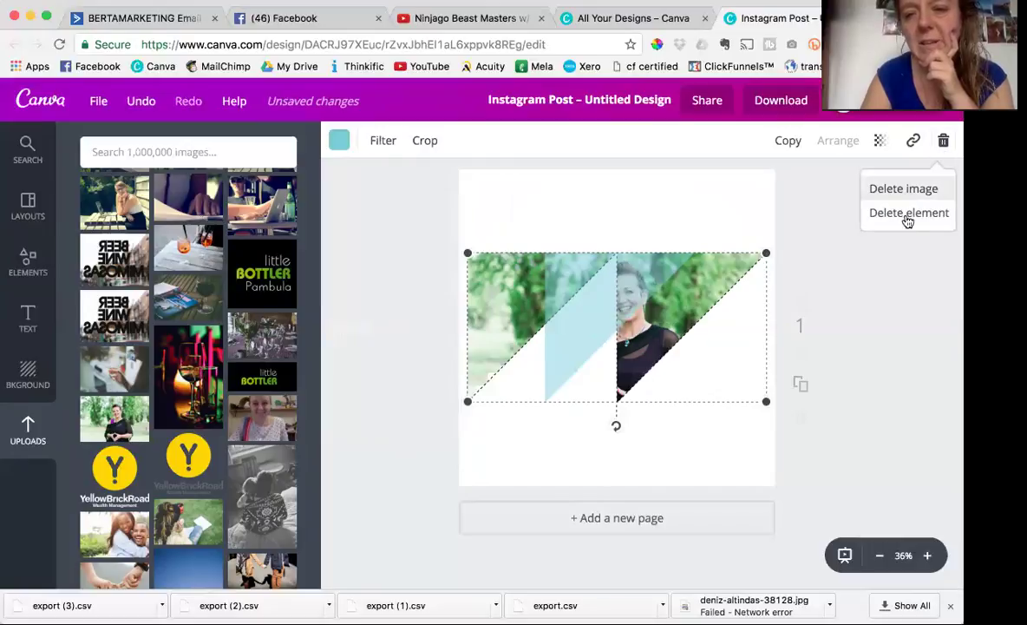
click(905, 190)
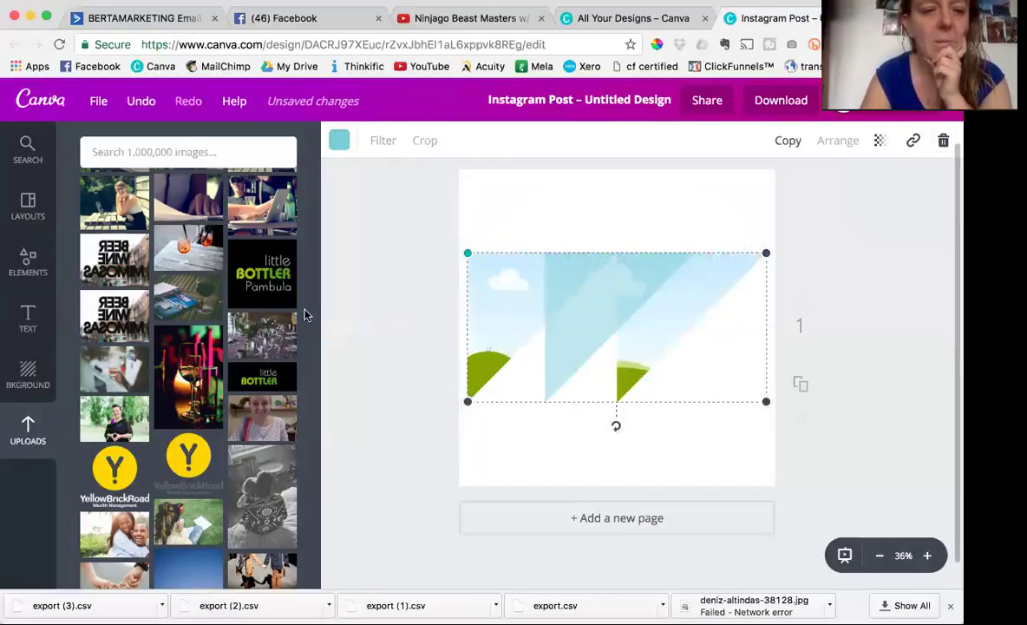
drag(190, 366, 598, 327)
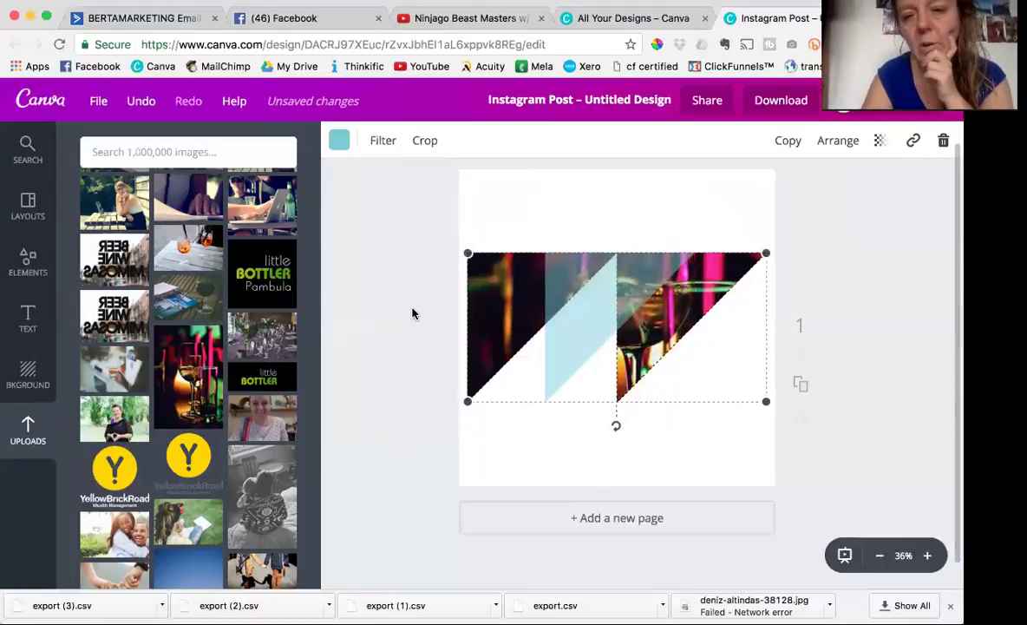
click(391, 308)
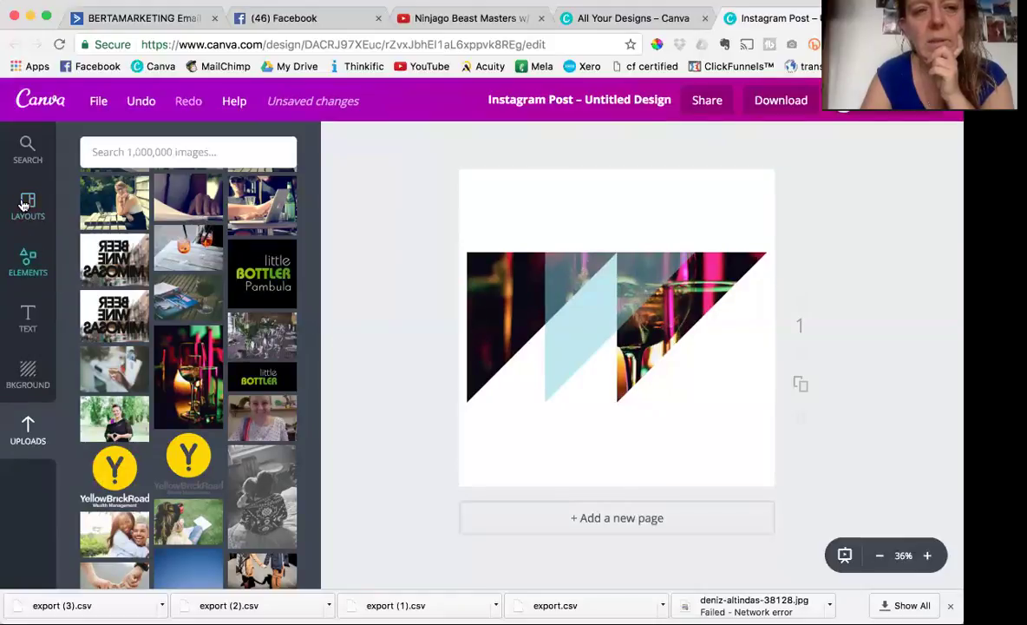
Step: Return to the Frames category of elements
click(28, 253)
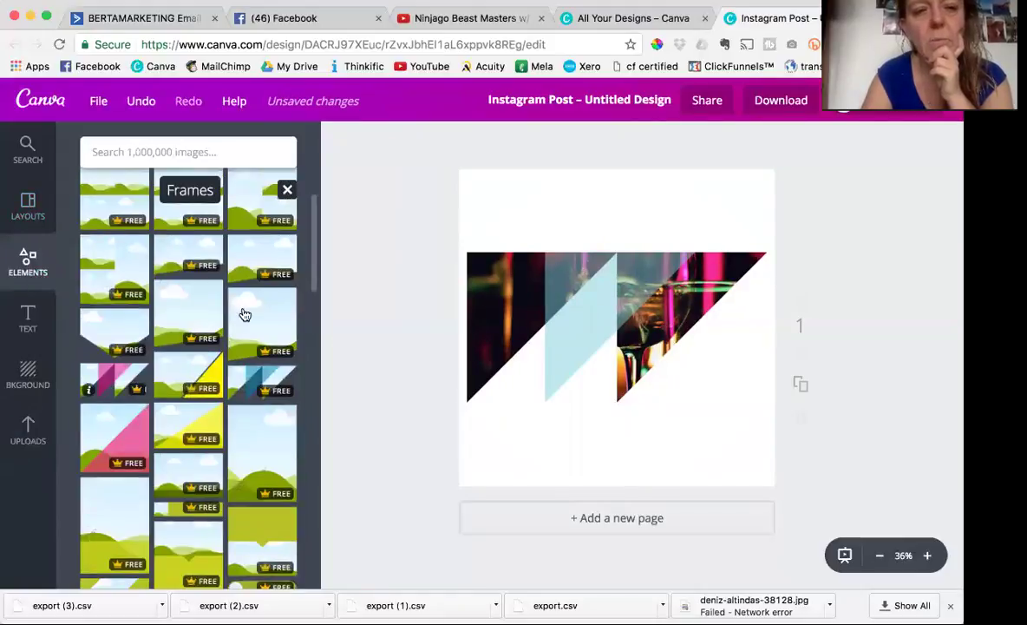
click(287, 191)
scroll(235, 313, down, 2)
scroll(251, 277, up, 3)
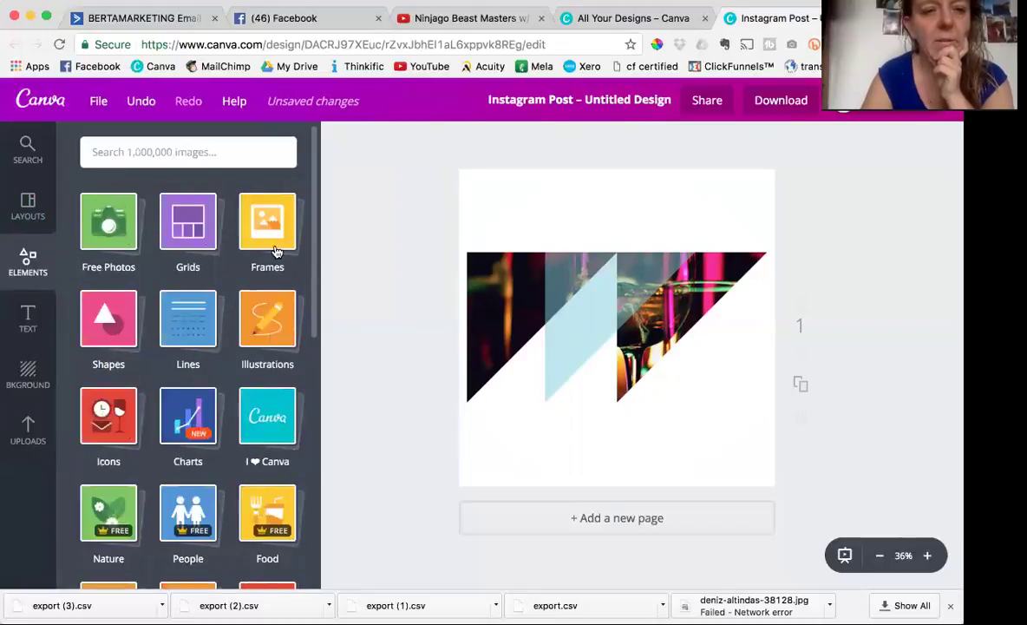
click(285, 231)
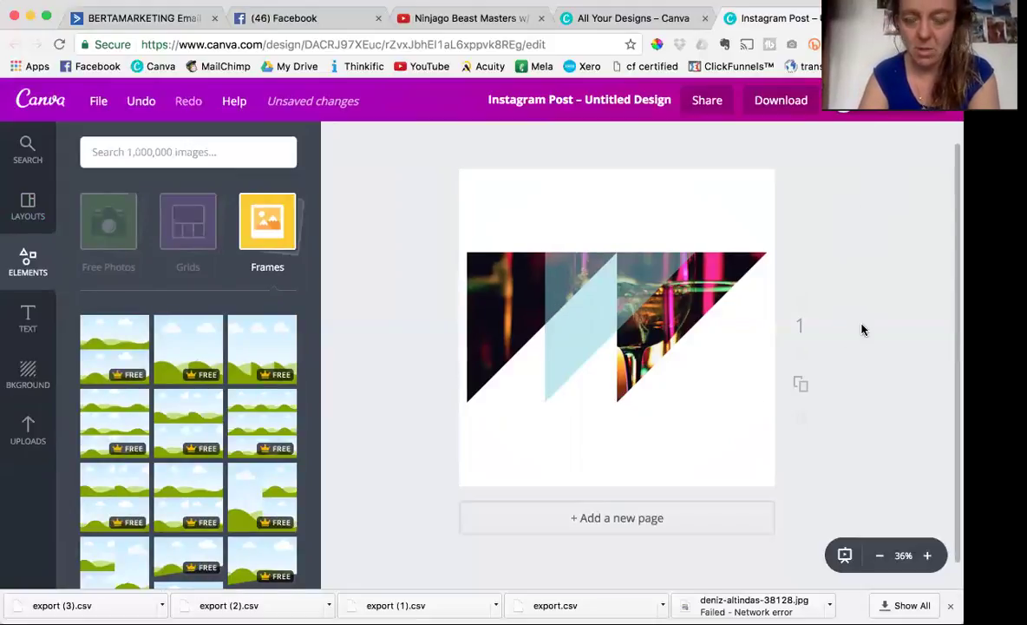
Step: Delete the whole triangle frame, leaving the page blank
click(696, 265)
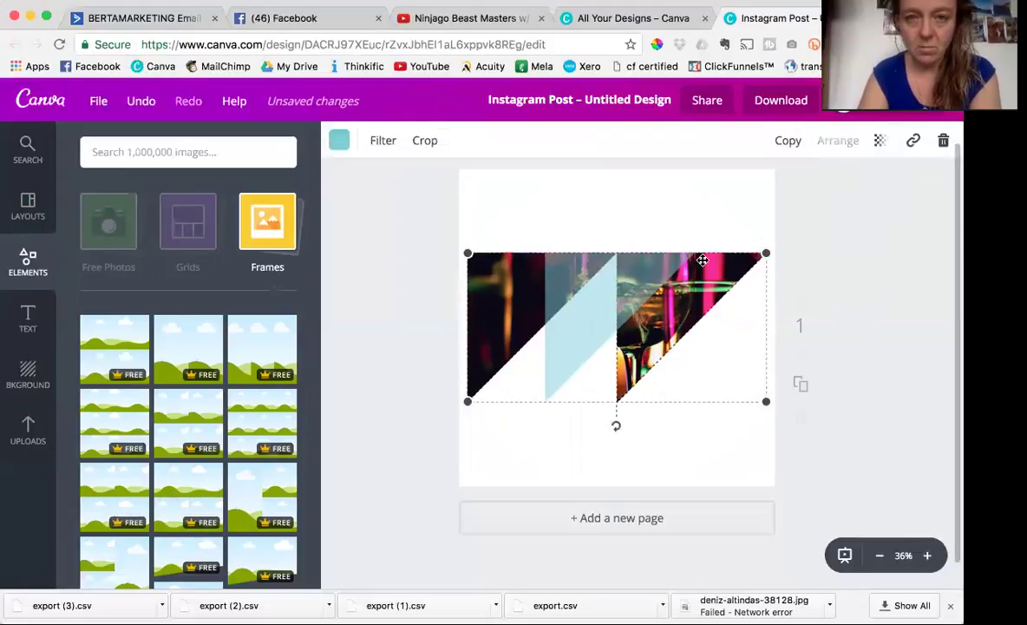
click(943, 143)
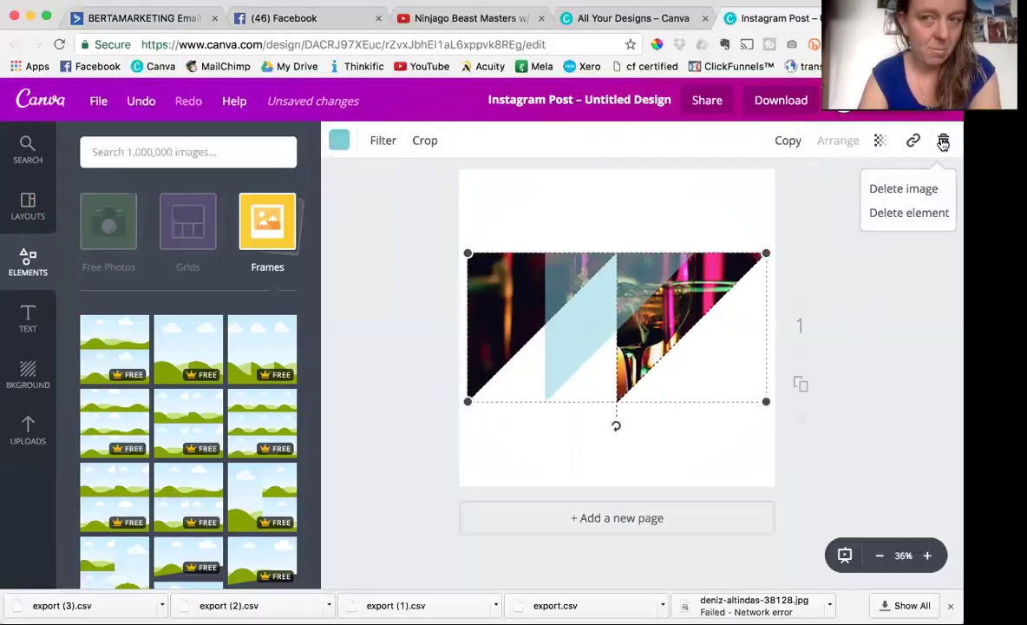
click(909, 212)
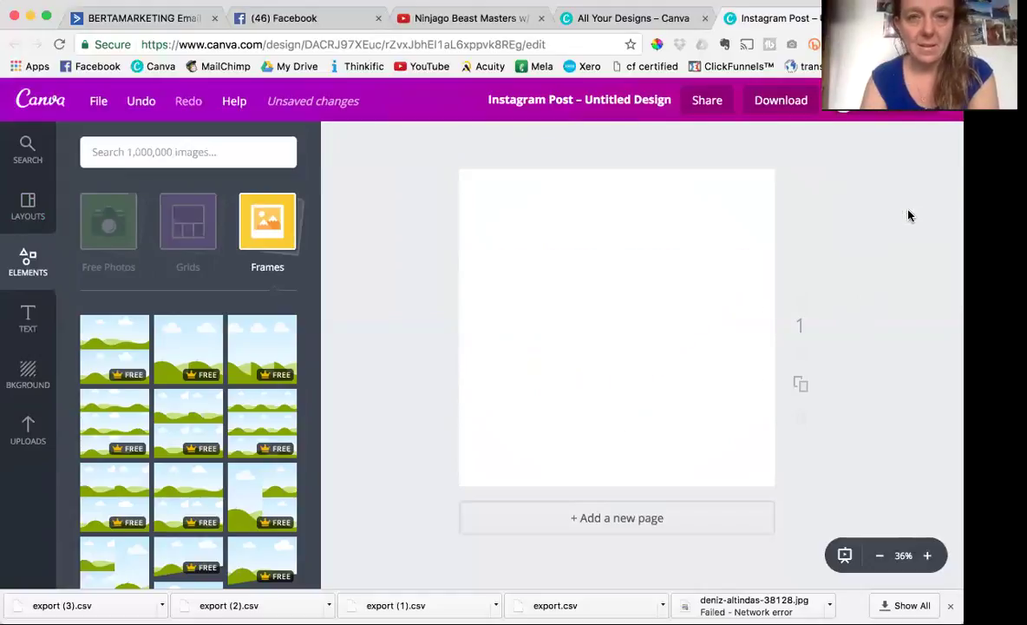
Step: Find the vertical-stripes frame in the Frames list and add it to the page
scroll(224, 421, down, 3)
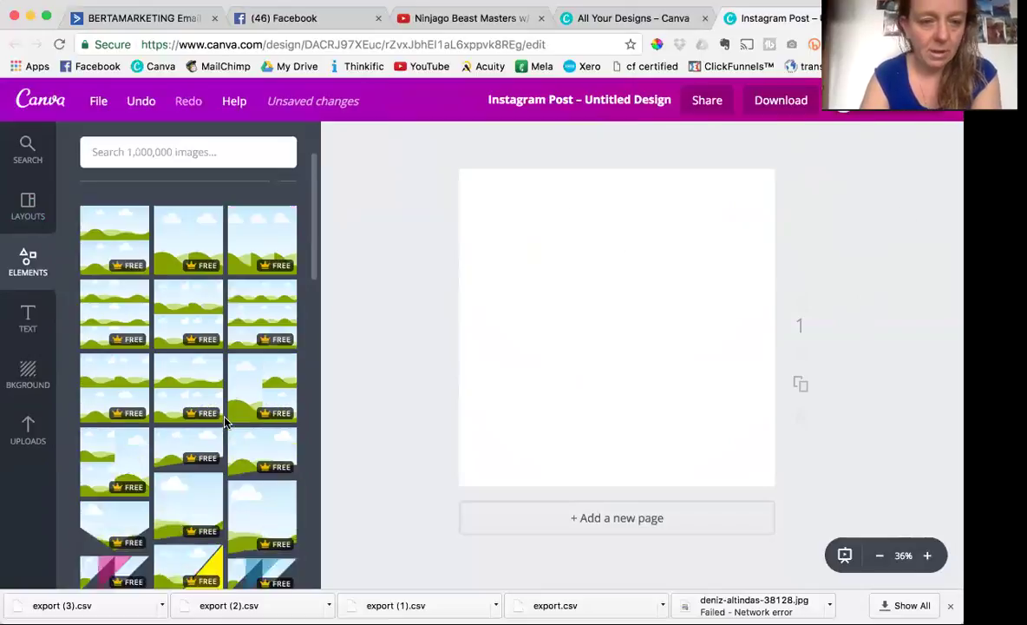
scroll(224, 421, down, 2)
scroll(224, 421, down, 2)
scroll(223, 421, down, 2)
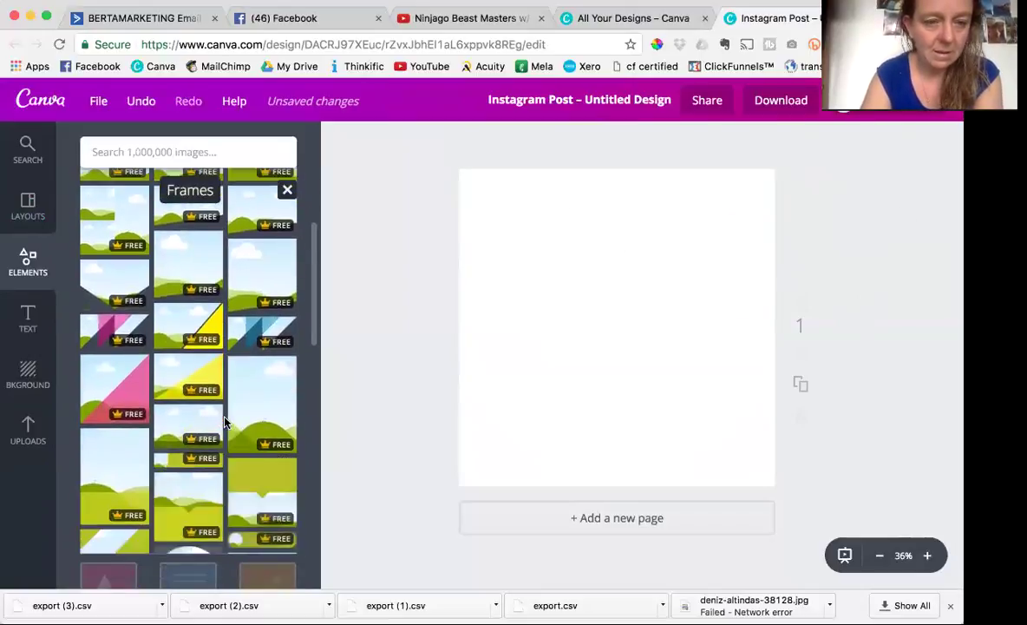
scroll(224, 422, down, 1)
scroll(224, 422, down, 3)
scroll(259, 443, down, 1)
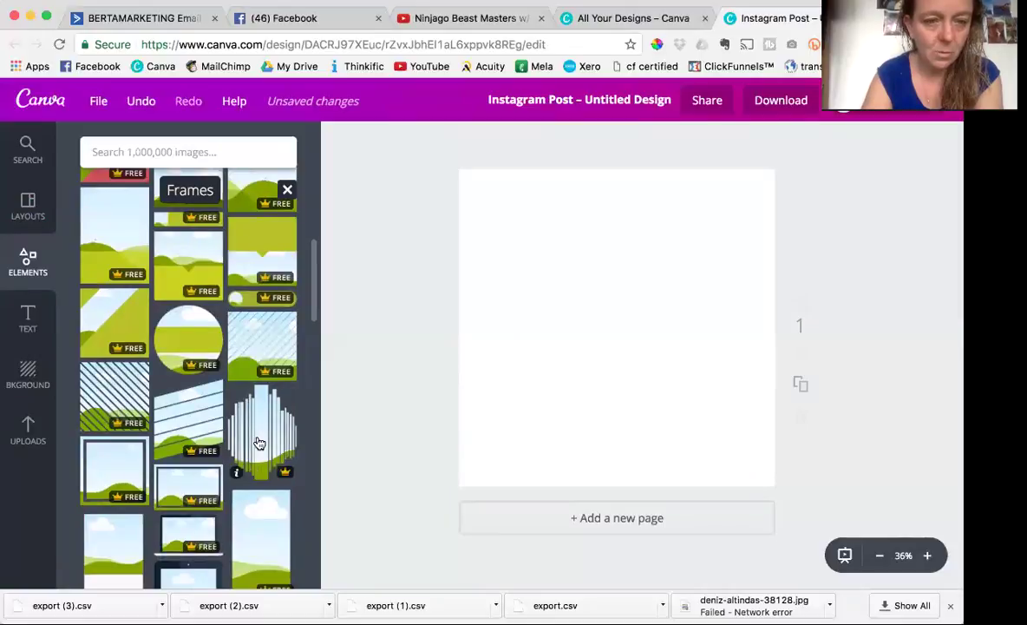
click(258, 443)
Step: Fill the striped frame with the uploaded wine-glass photo
click(28, 430)
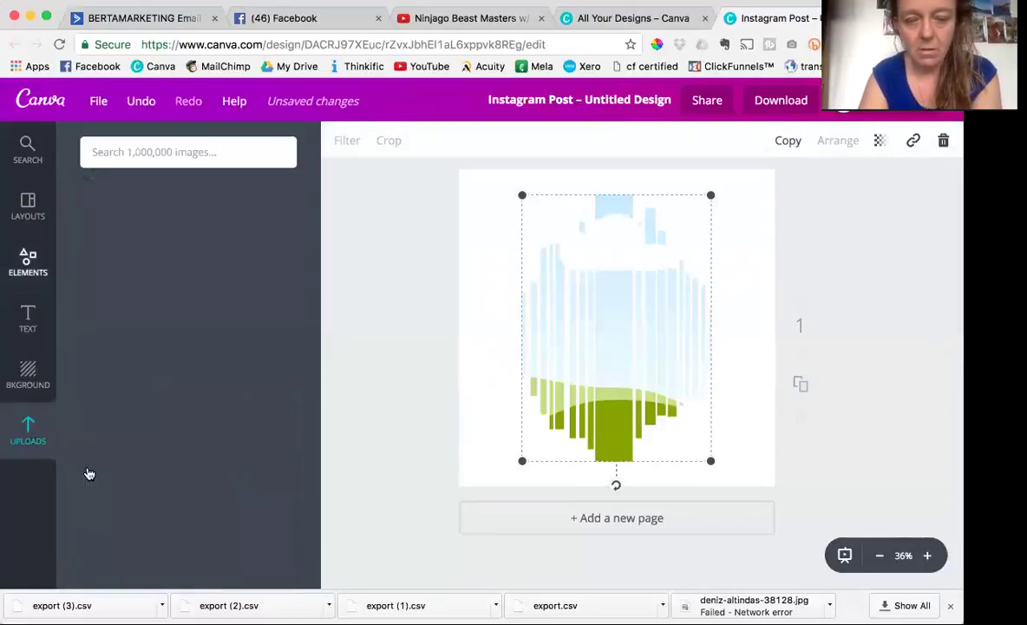
drag(174, 386, 616, 329)
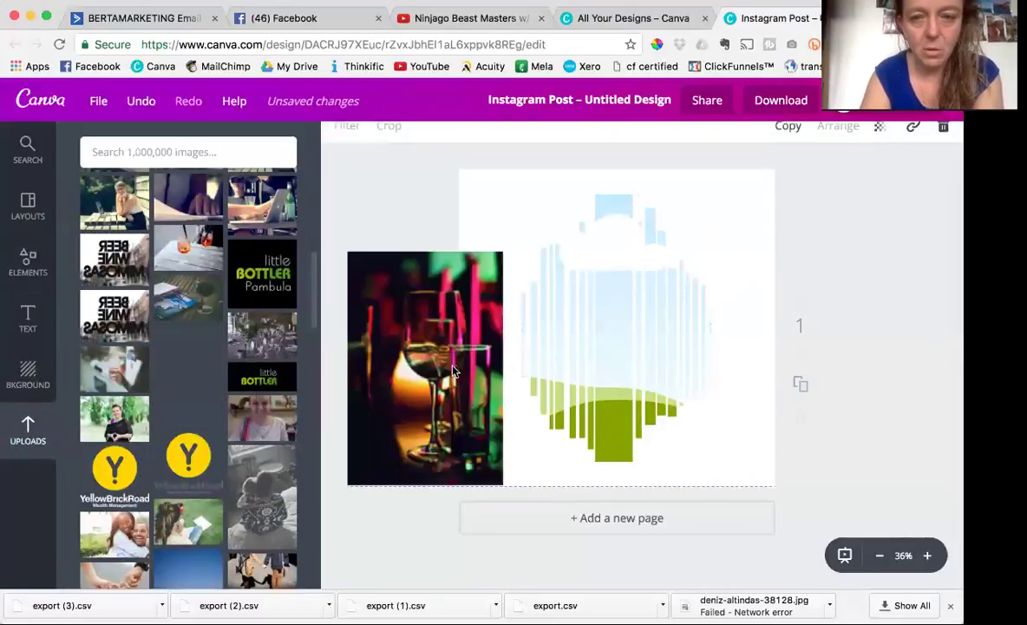
click(762, 315)
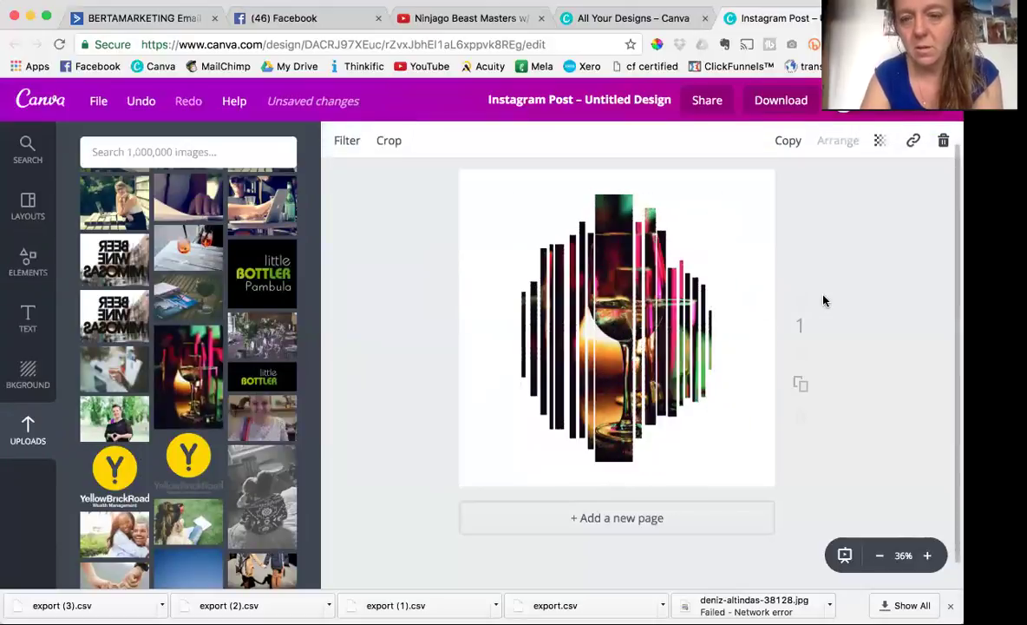